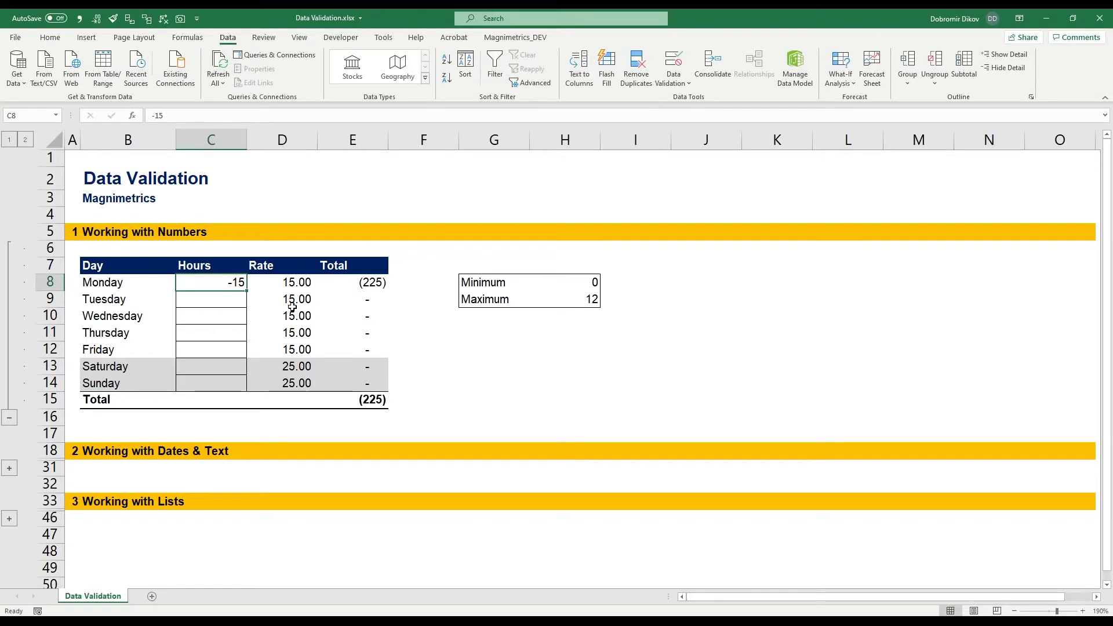
- Clear the negative hours value entered for Monday in cell C8
key("Return")
key("Up")
key("Delete")
- Start a data validation rule on the Hours cells C8:C14 that allows only whole numbers
key("shift+Down")
key("shift+Down")
key("shift+Down")
key("shift+Down")
key("shift+Down")
key("shift+Down")
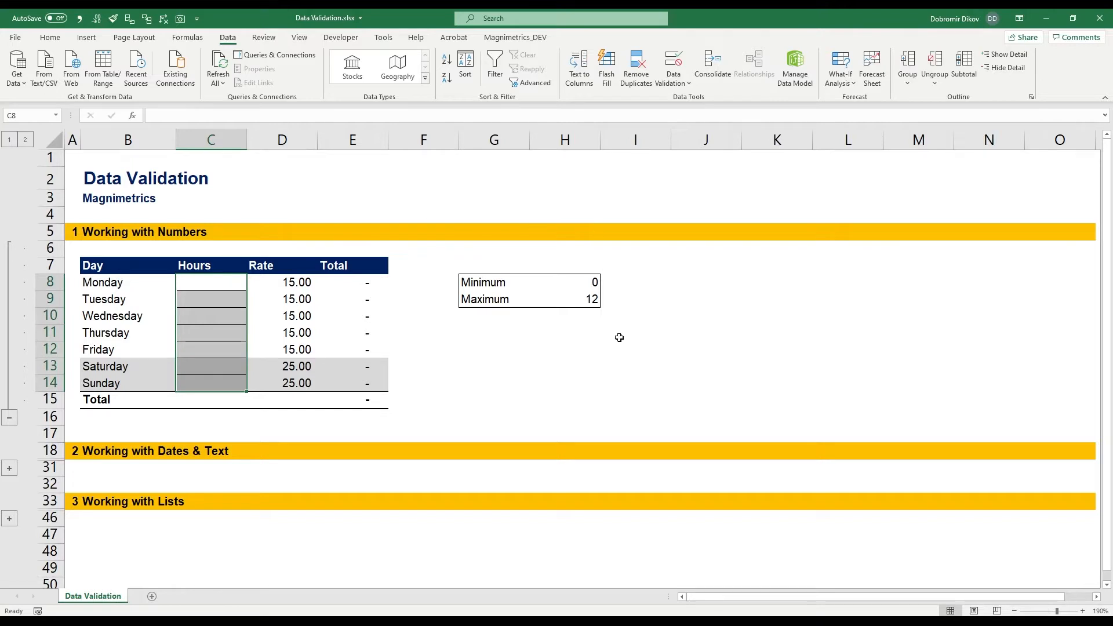
left_click(672, 62)
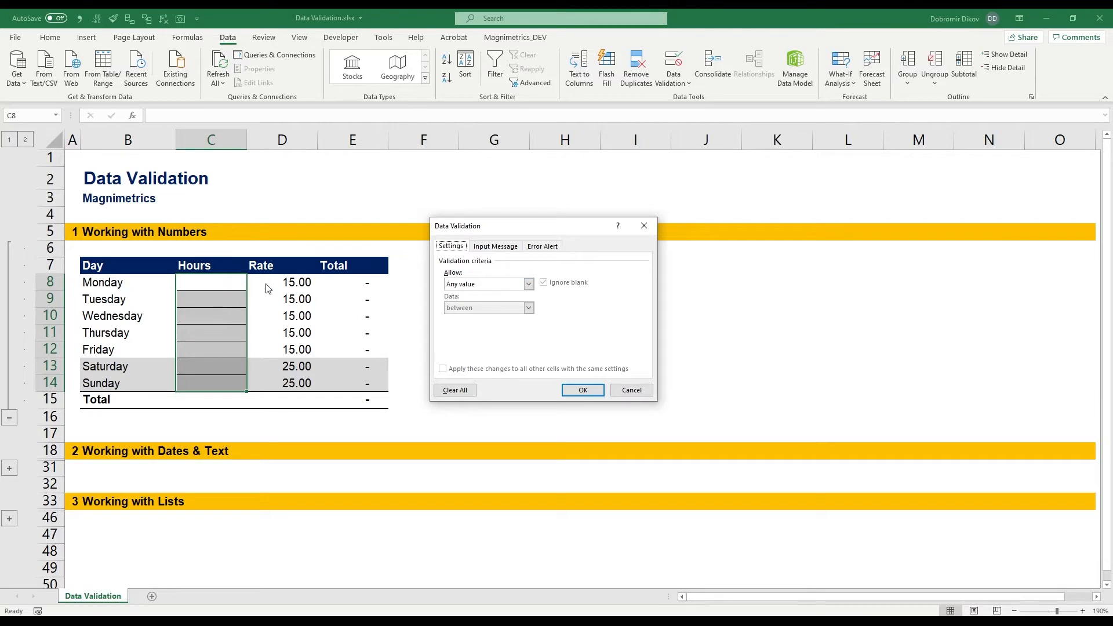
left_click(463, 284)
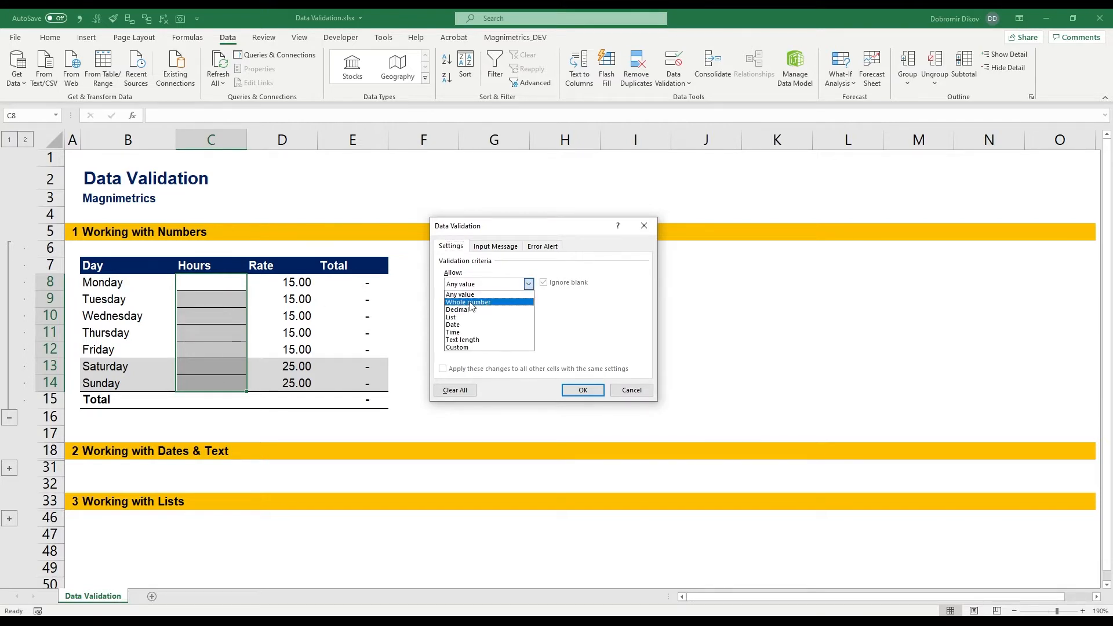
left_click(470, 302)
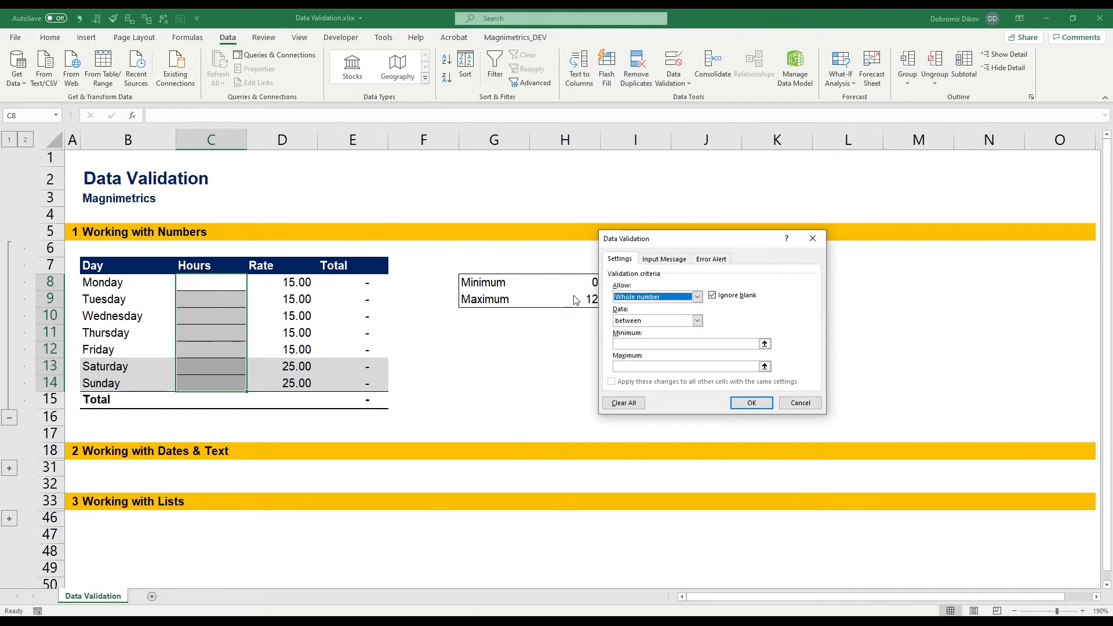
- Limit the whole numbers to between a minimum of =$H$8 and a maximum taken from cell H9
left_click_drag(641, 244, 687, 244)
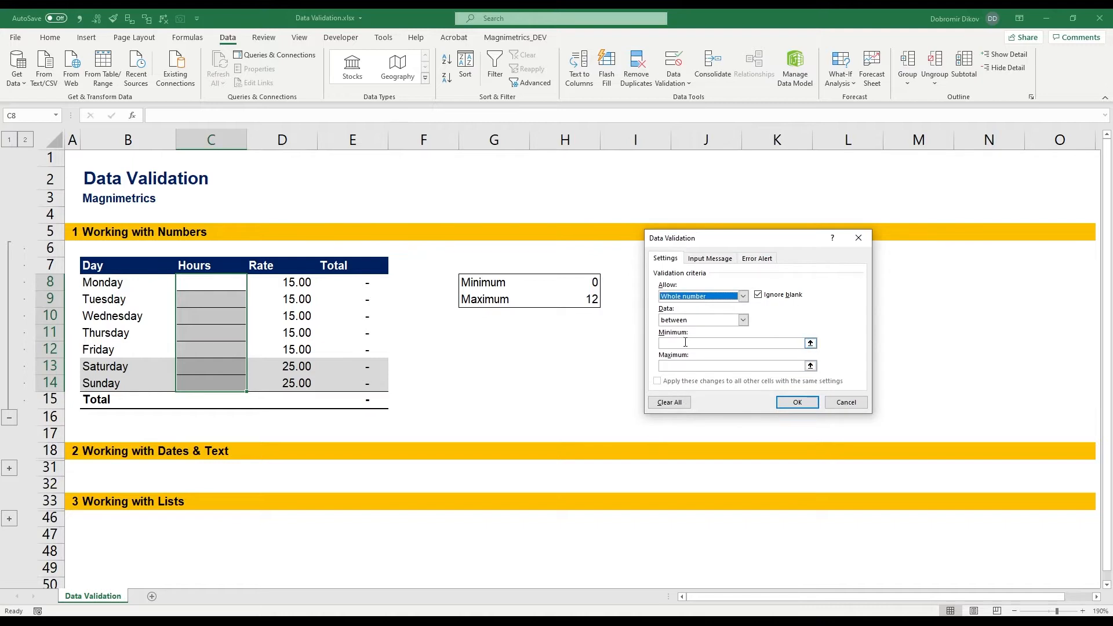
left_click(716, 343)
left_click(571, 281)
key("F4")
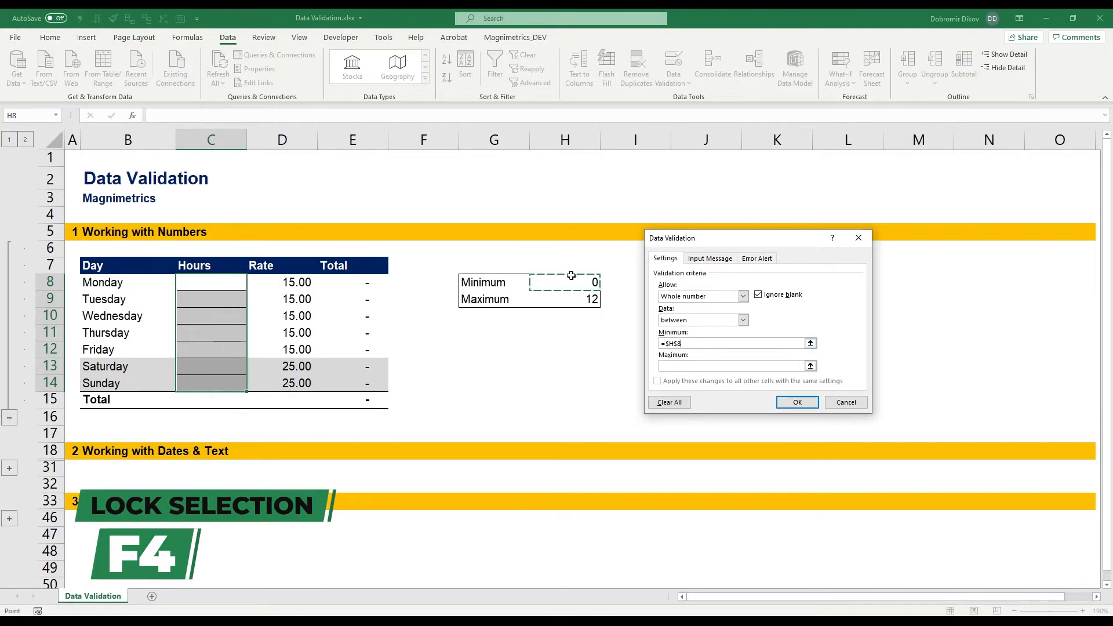
left_click(676, 365)
left_click(587, 301)
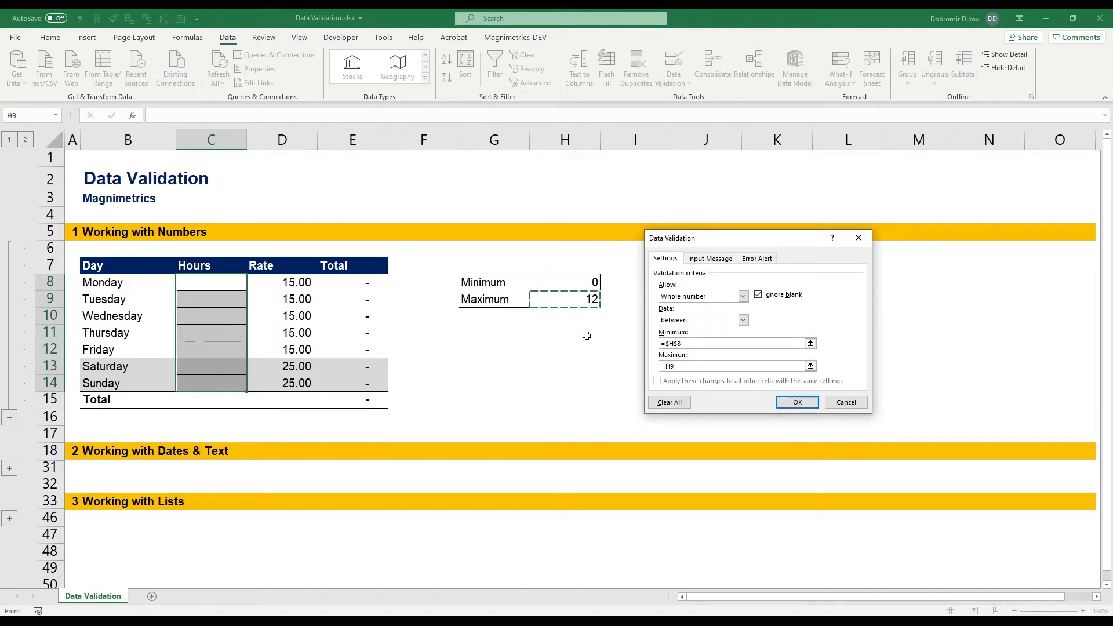
- Add an input message titled "Please, input hours" with the text "Hours can be a whole number between 0 and 12."
left_click(719, 260)
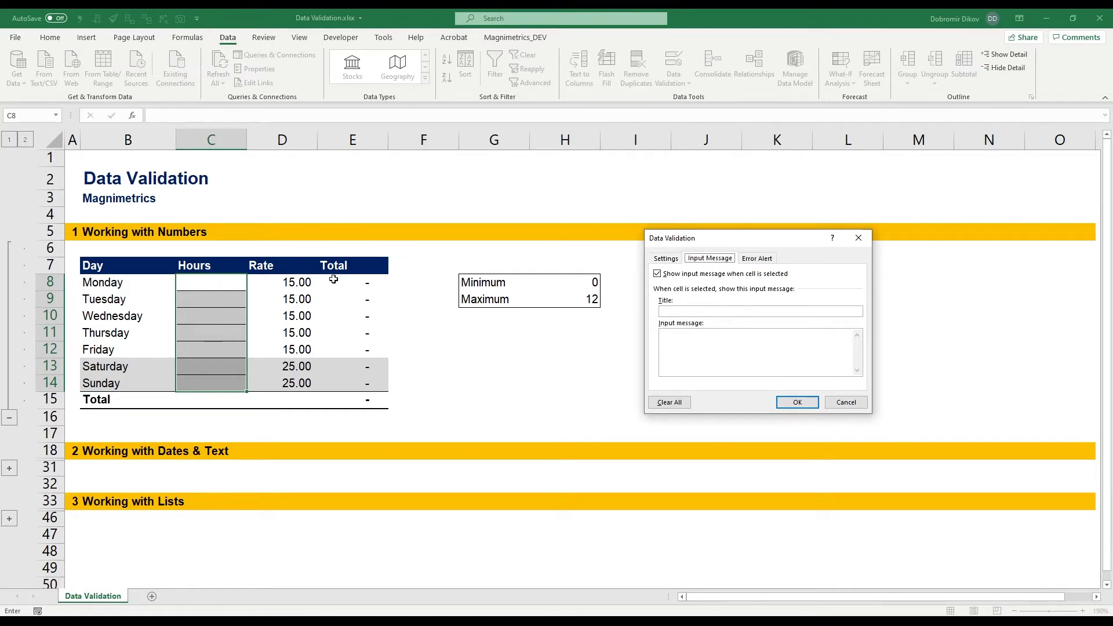
left_click(686, 311)
type("Please, input hours")
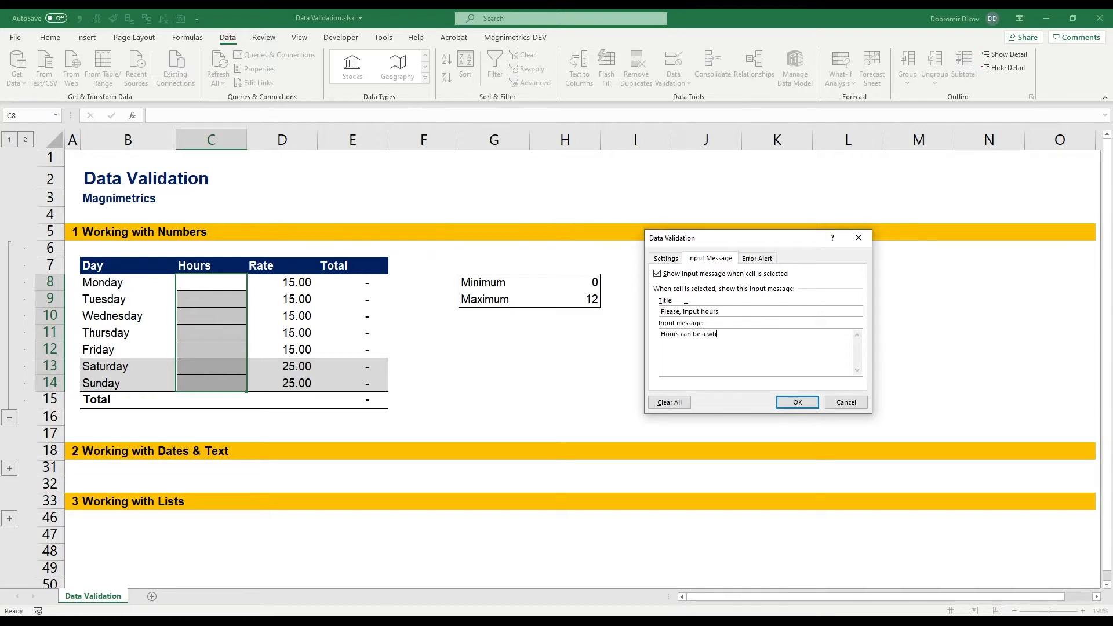
type("between 0 and 12.")
- Add a Stop error alert titled "Hours not correct" reading "Please provide a correct number of hours between 0 and 12", and apply the validation
left_click(764, 258)
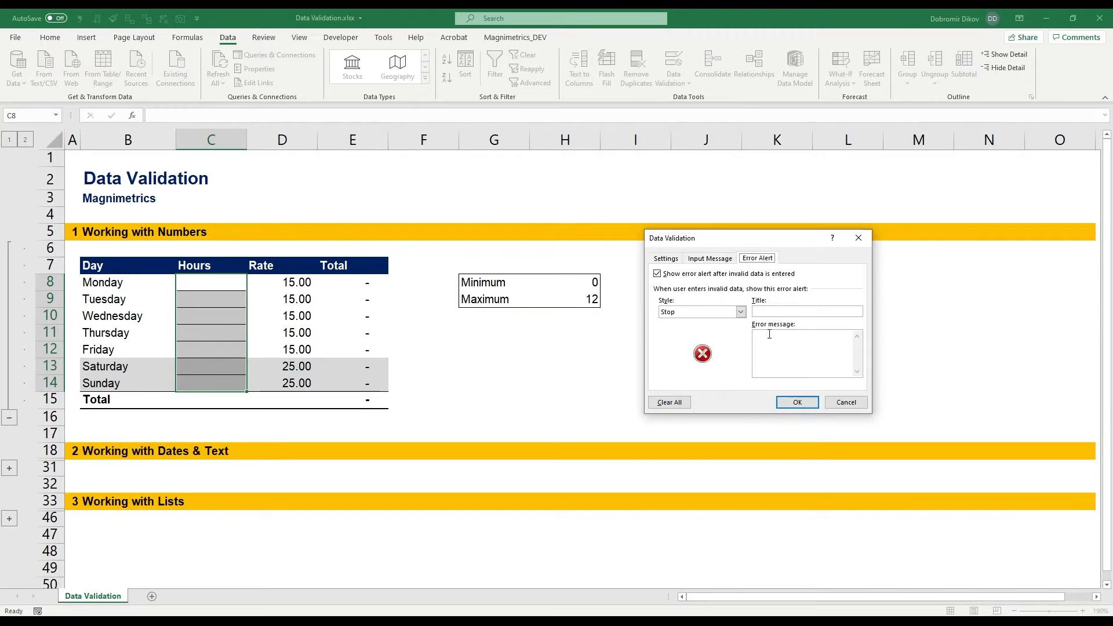
left_click(777, 311)
type("Hours")
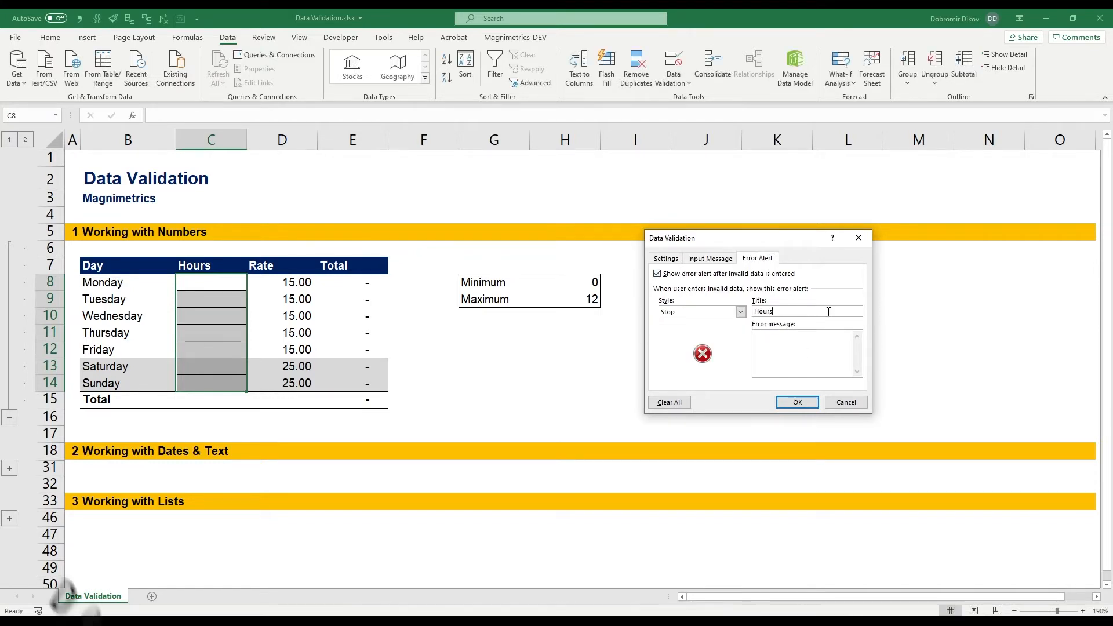
type(" not correct")
key("Tab")
type("Please provide a")
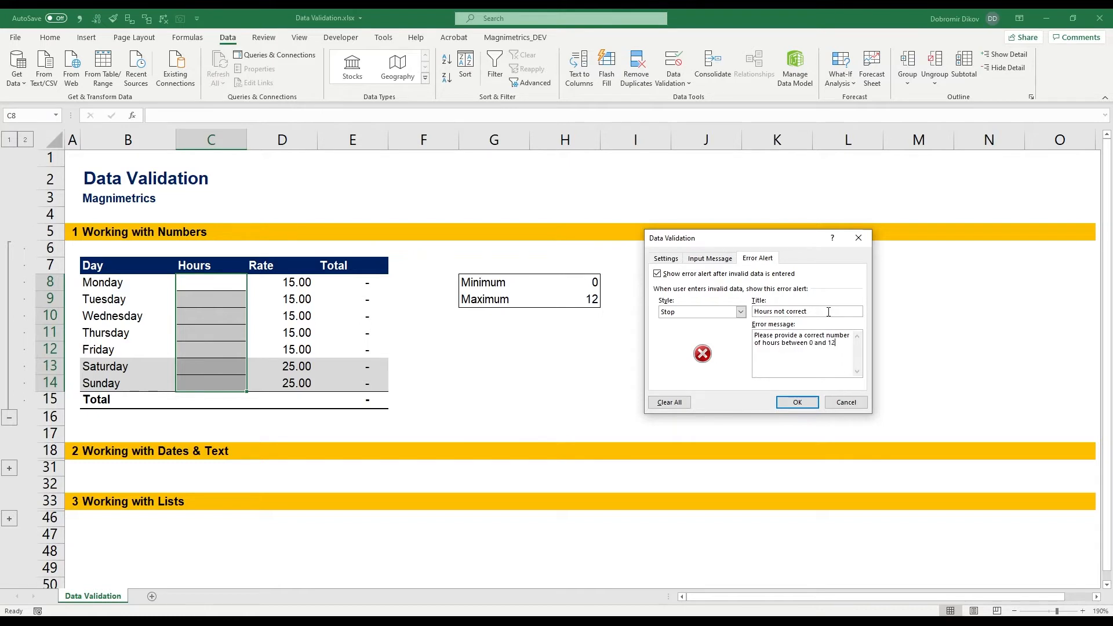
left_click(803, 405)
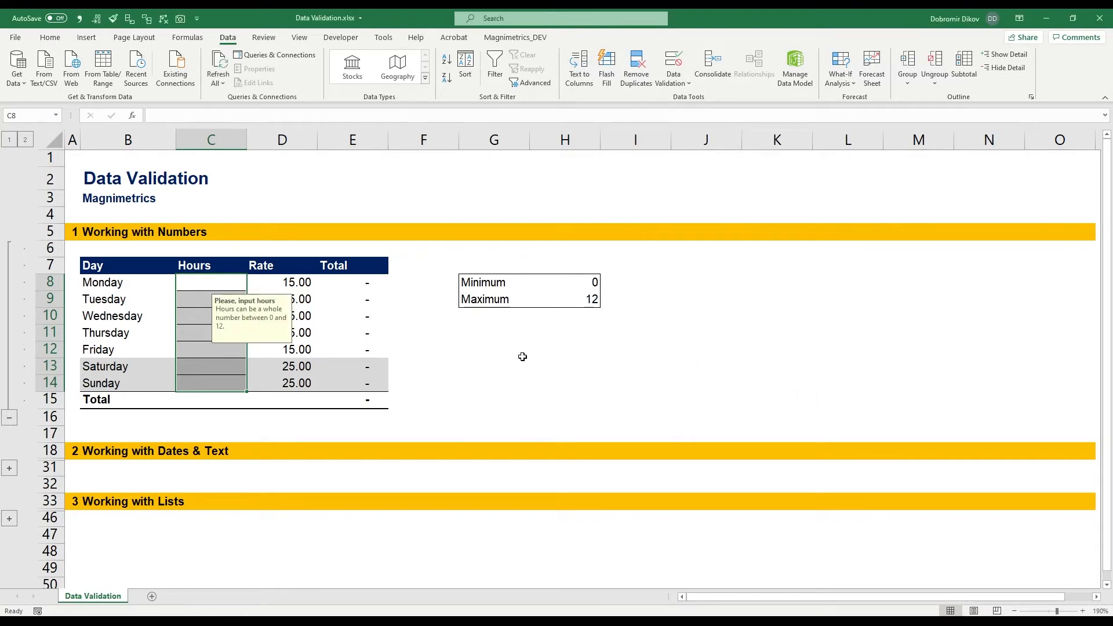
- Try out the input message on several Hours cells, and disable it for C8:C14
left_click(197, 298)
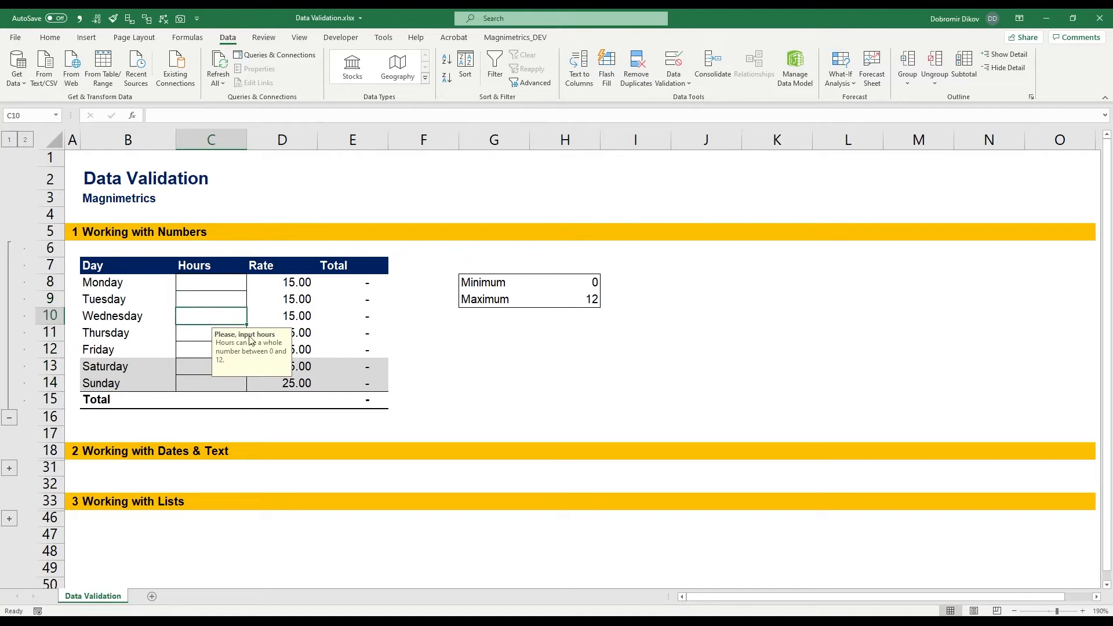
left_click(207, 287)
key("Down")
key("Down")
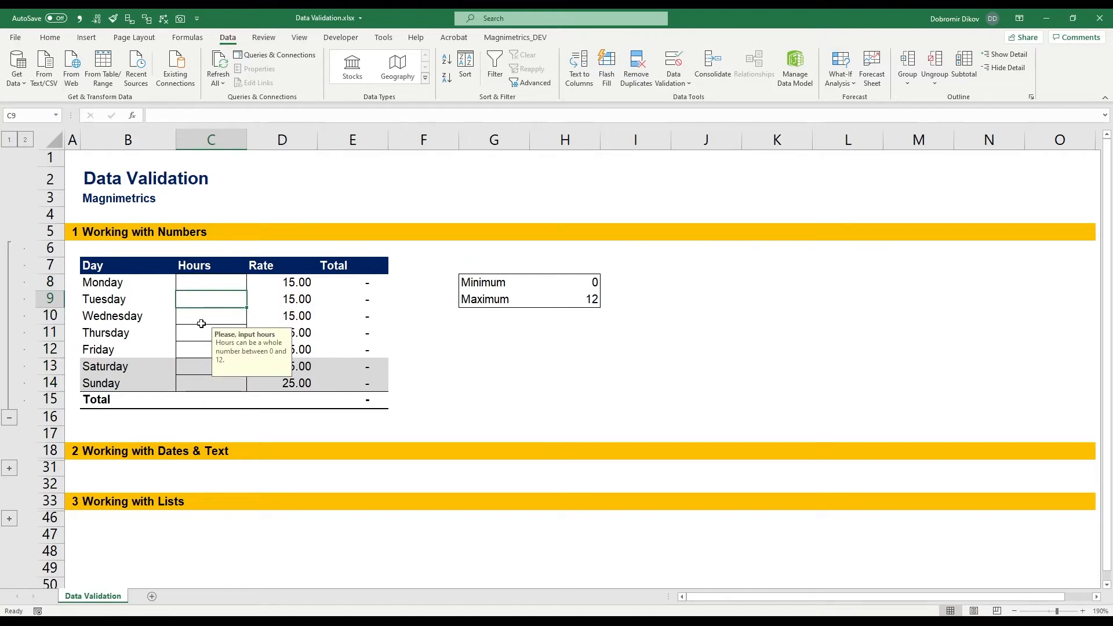
left_click_drag(216, 286, 218, 383)
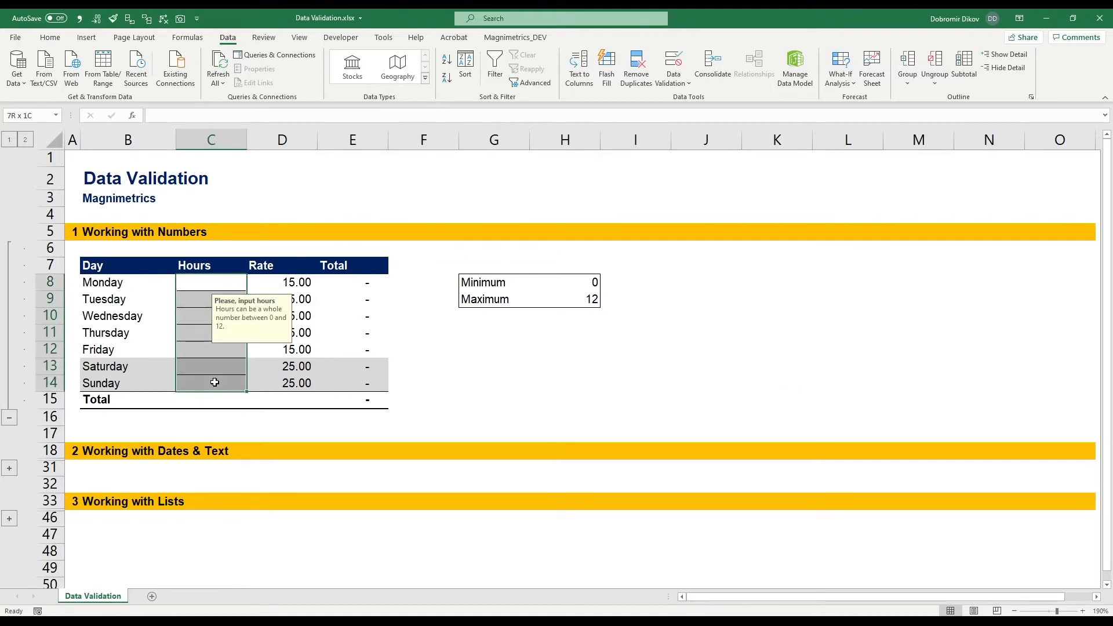
left_click(673, 65)
left_click(712, 258)
left_click(673, 274)
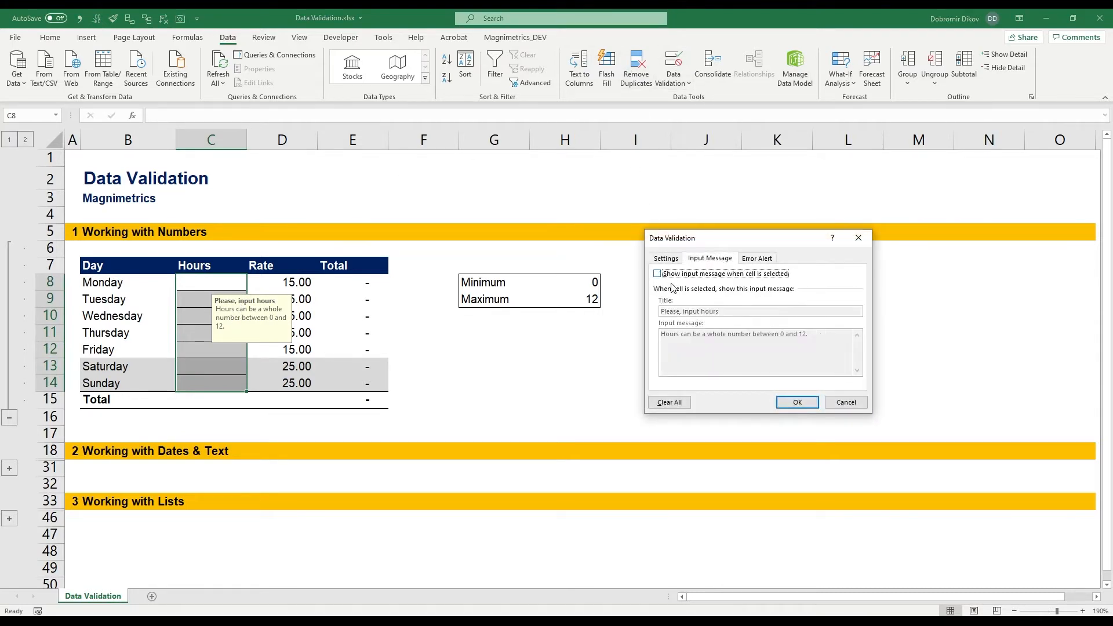
left_click(797, 402)
left_click(236, 302)
left_click(223, 320)
- Enter the hours 10, 11, 9 and 3 for Monday through Thursday
left_click(206, 284)
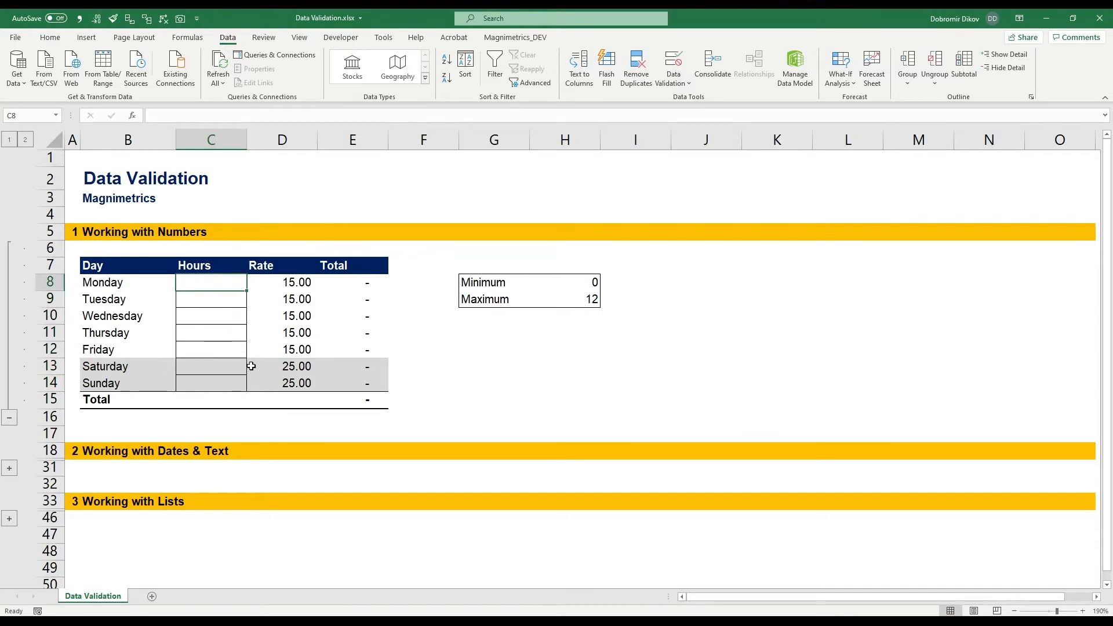
type("10")
key("Return")
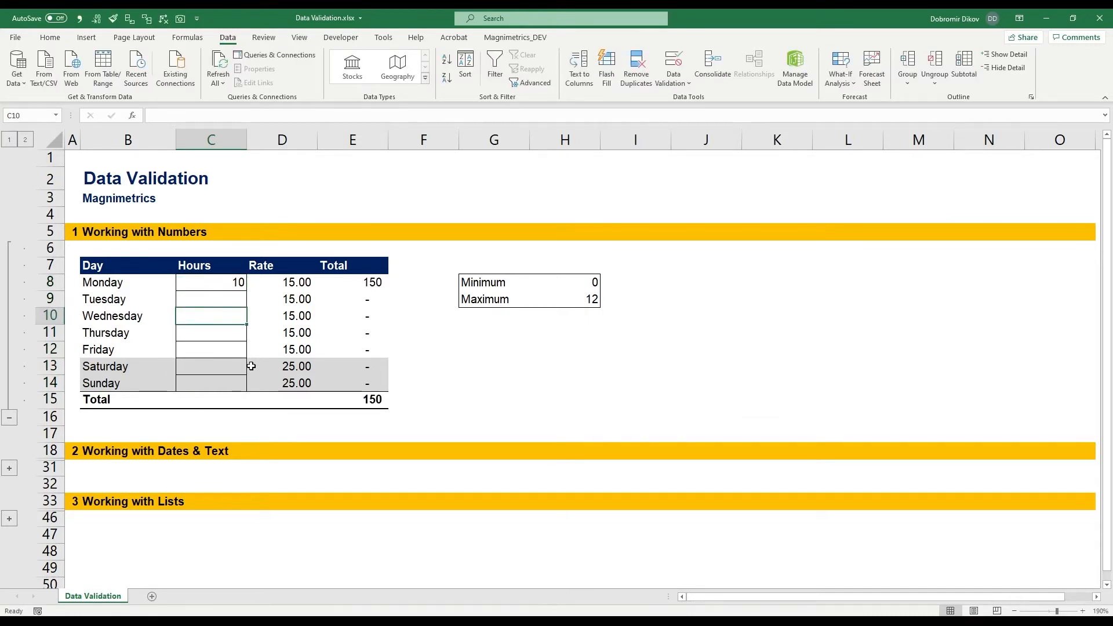
type("11")
key("Return")
type("9")
key("Return")
type("3")
key("Return")
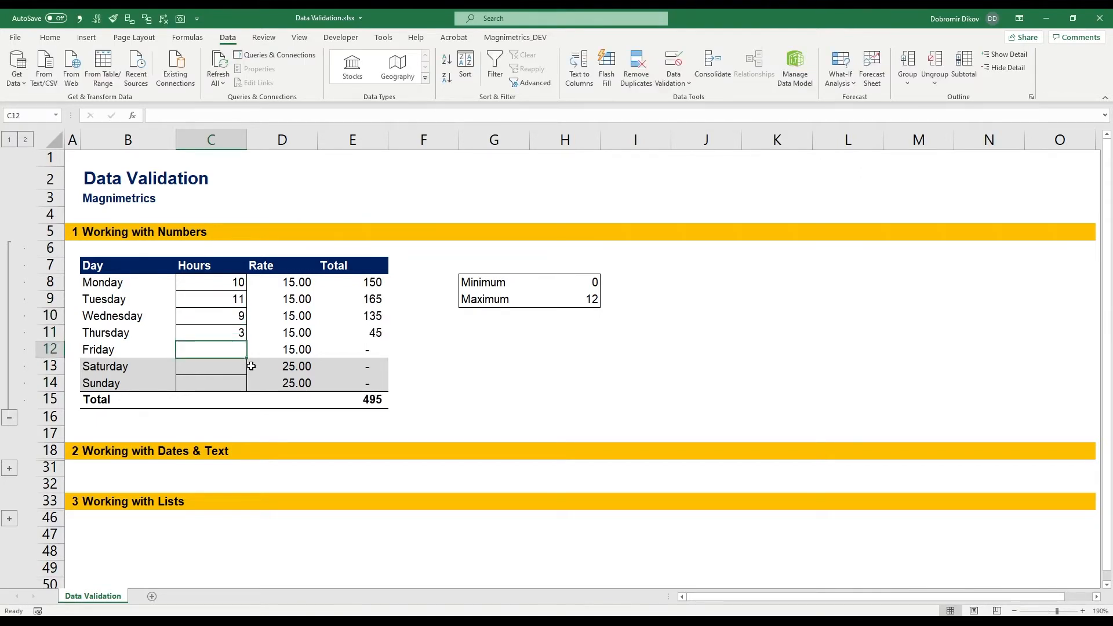
- Test the Hours validation by trying to enter -5 and 122 for Friday in C12
type("-")
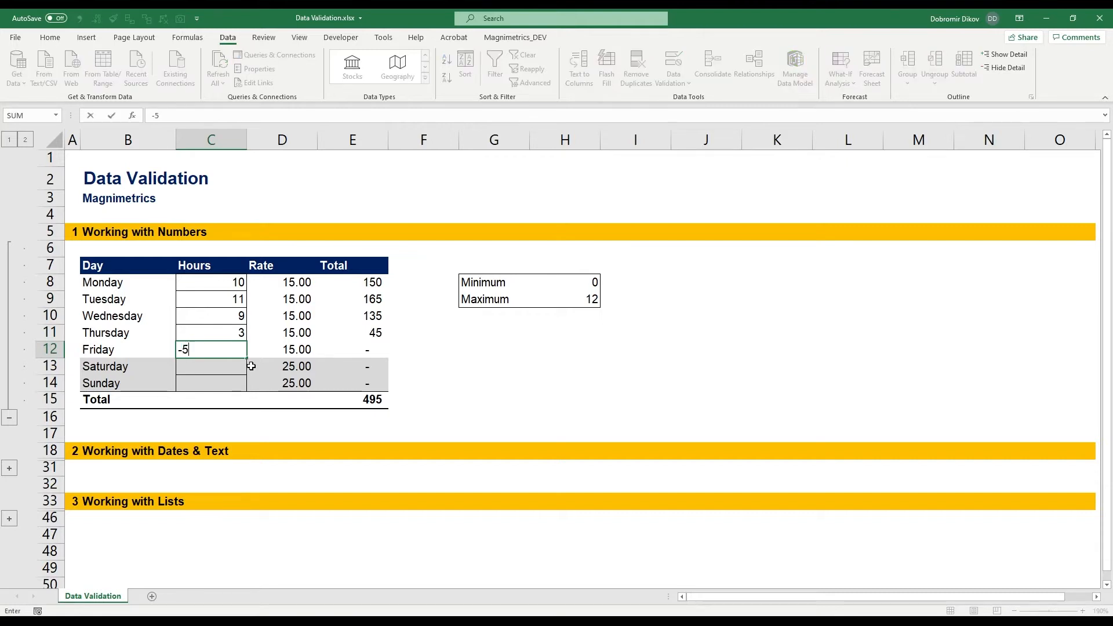
type("5")
key("Return")
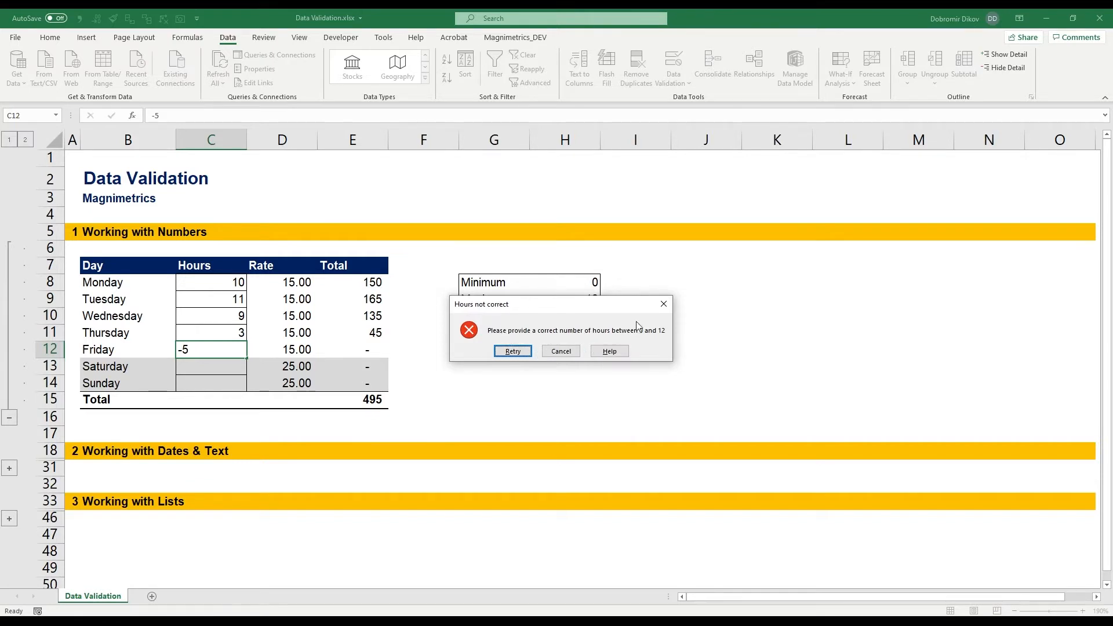
left_click(573, 350)
type("12")
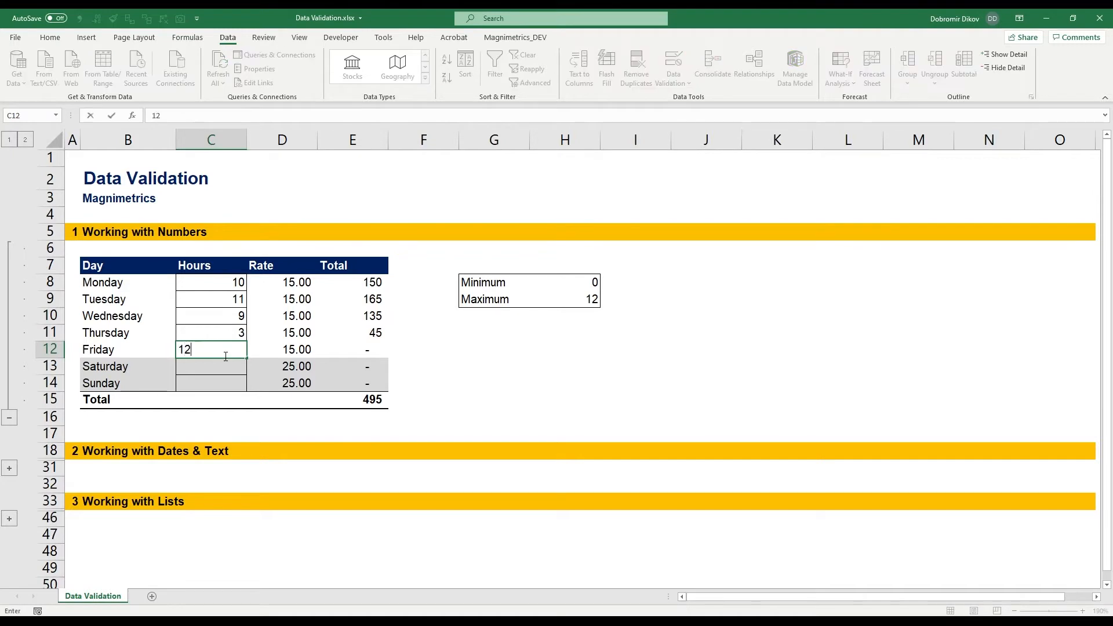
type("2")
key("Return")
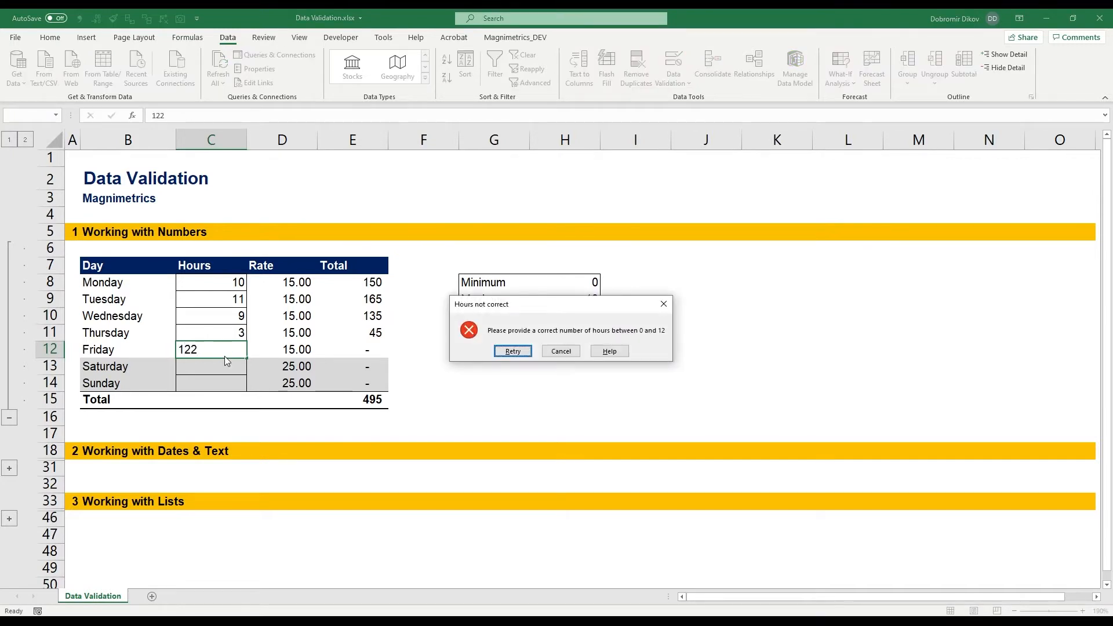
key("Tab")
key("Return")
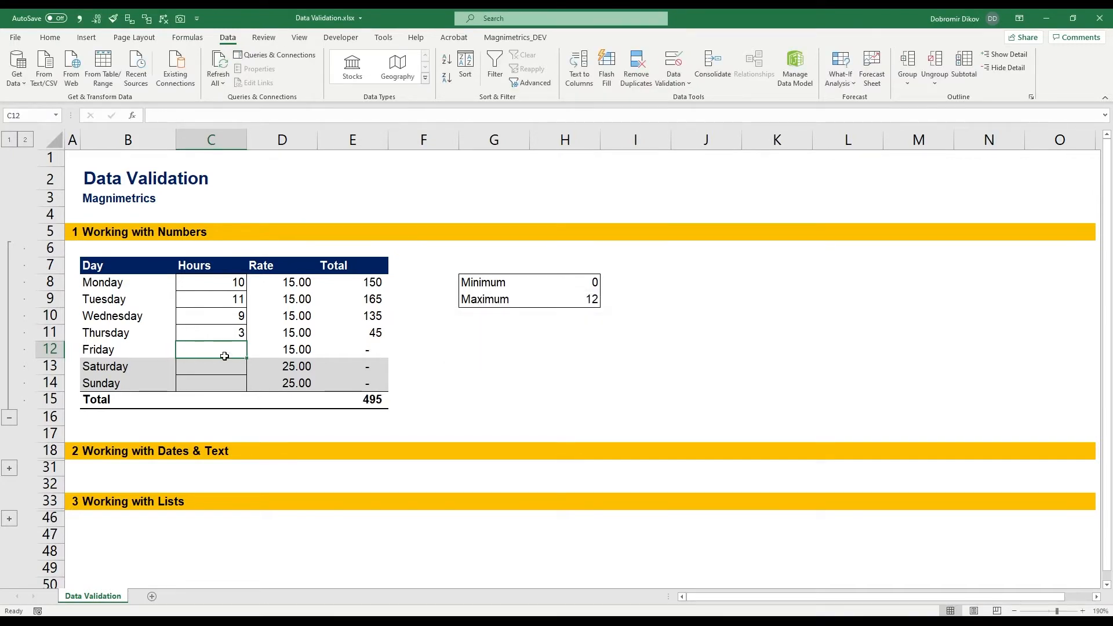
- Examine the hours limits, and in the Dates & Text section the Start and End dates, the Date column and the Expense entries
left_click_drag(483, 282, 579, 300)
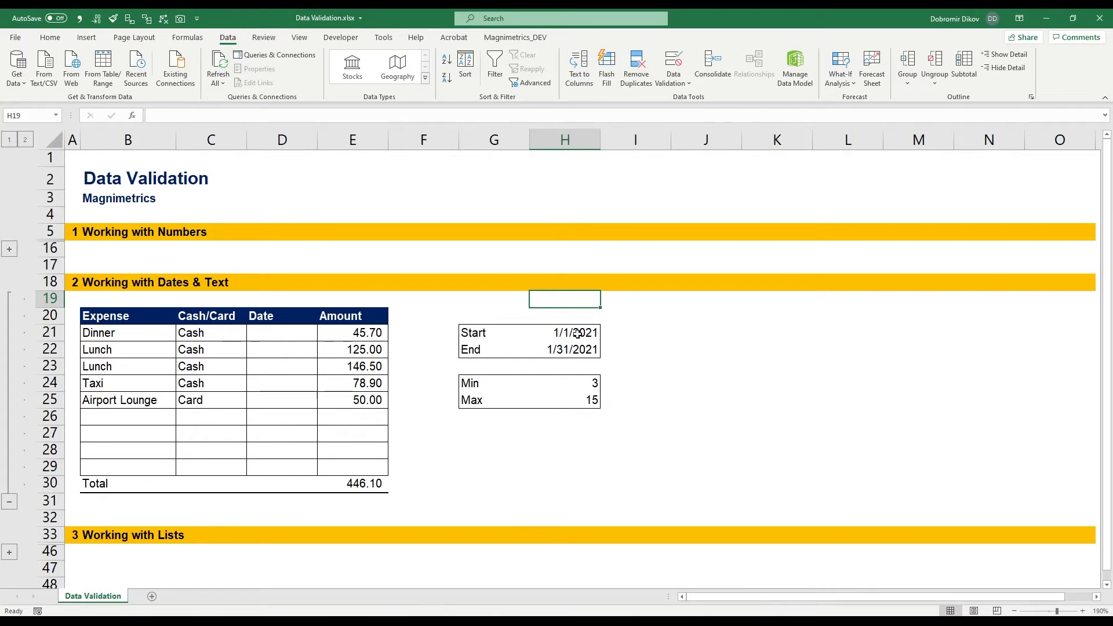
left_click_drag(585, 339, 571, 349)
left_click(565, 350)
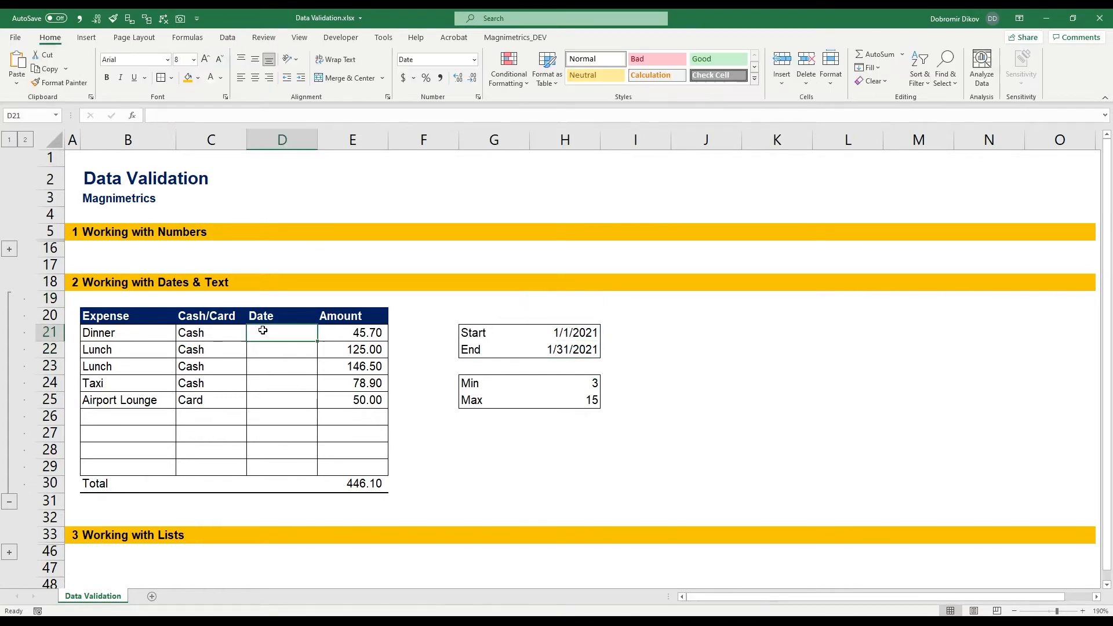
left_click_drag(263, 330, 258, 403)
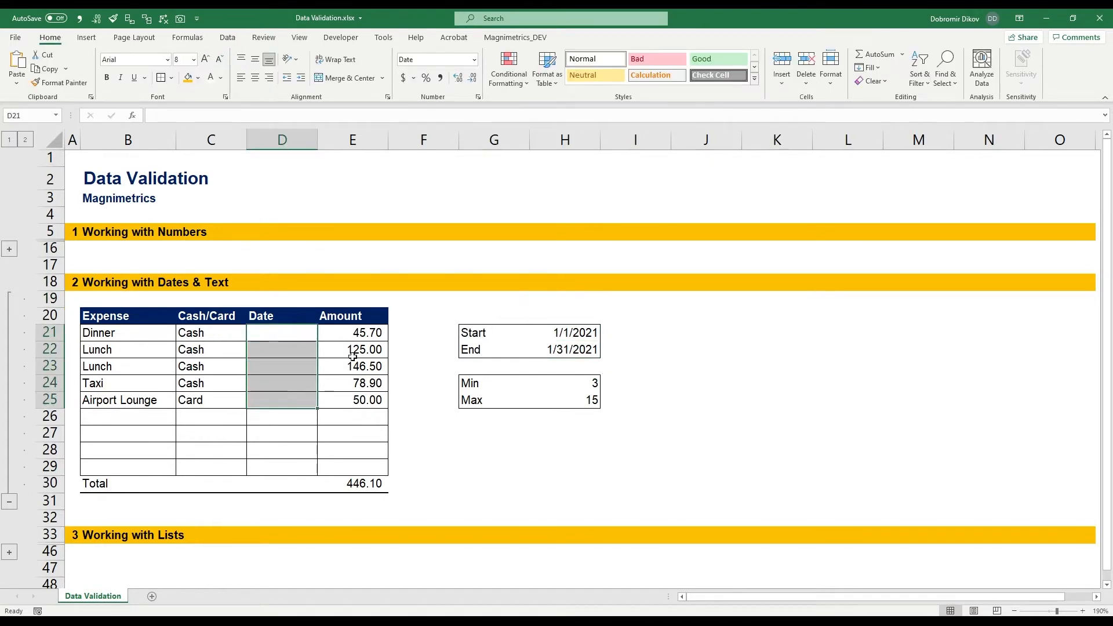
left_click_drag(585, 333, 582, 349)
left_click(581, 349)
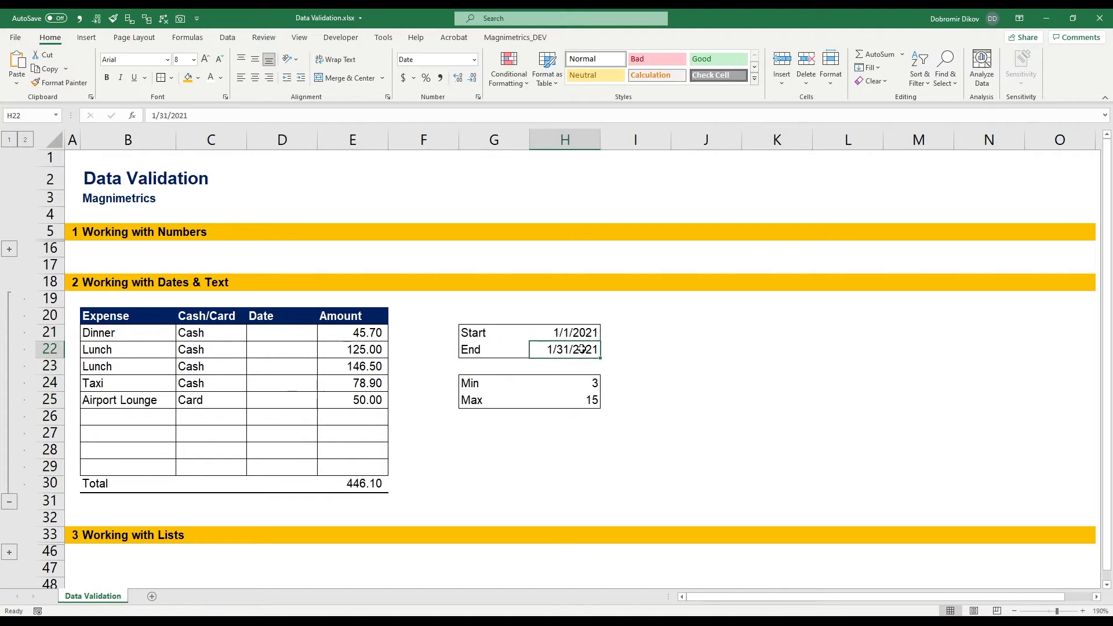
left_click_drag(135, 329, 131, 400)
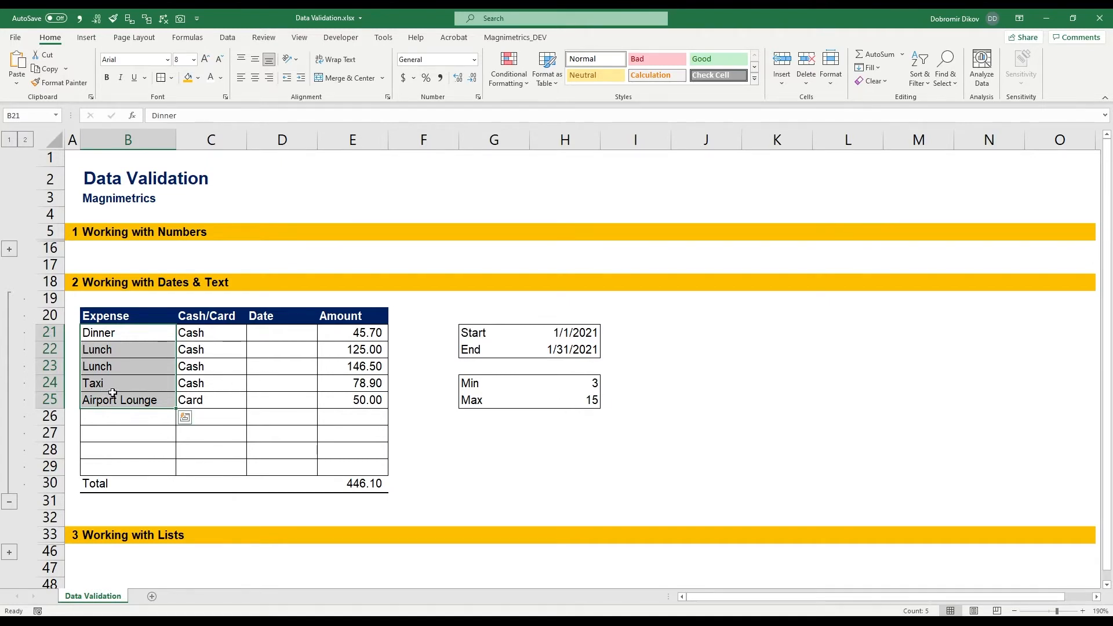
- Start a data validation rule on the Expense cells B21:B29 that restricts the text length
left_click_drag(156, 333, 137, 463)
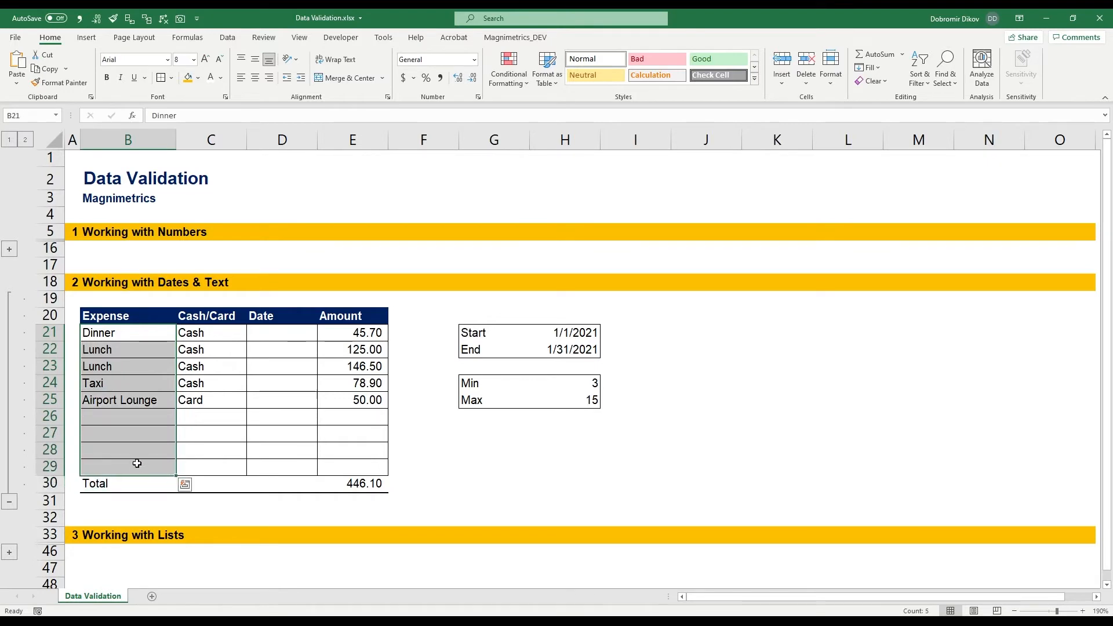
left_click(227, 37)
left_click(672, 76)
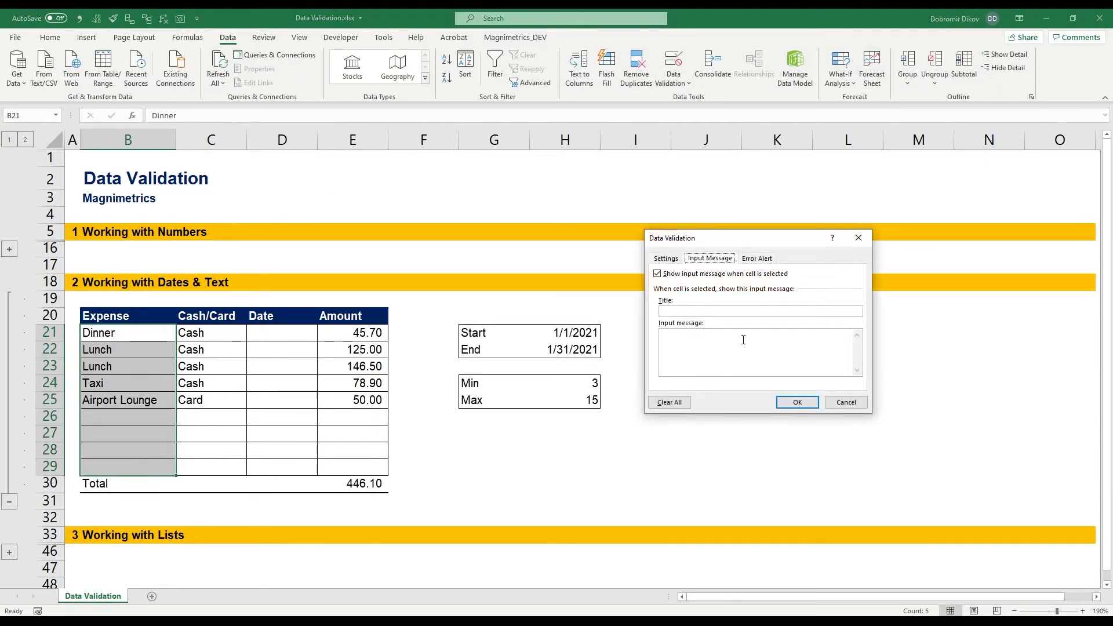
left_click(672, 258)
left_click(686, 295)
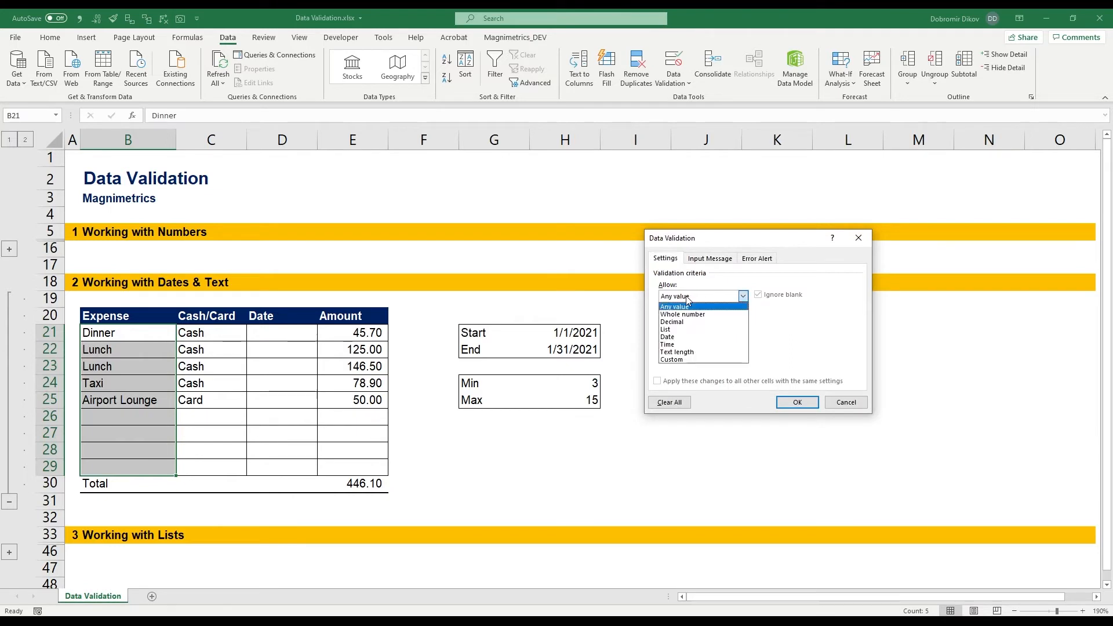
left_click(687, 352)
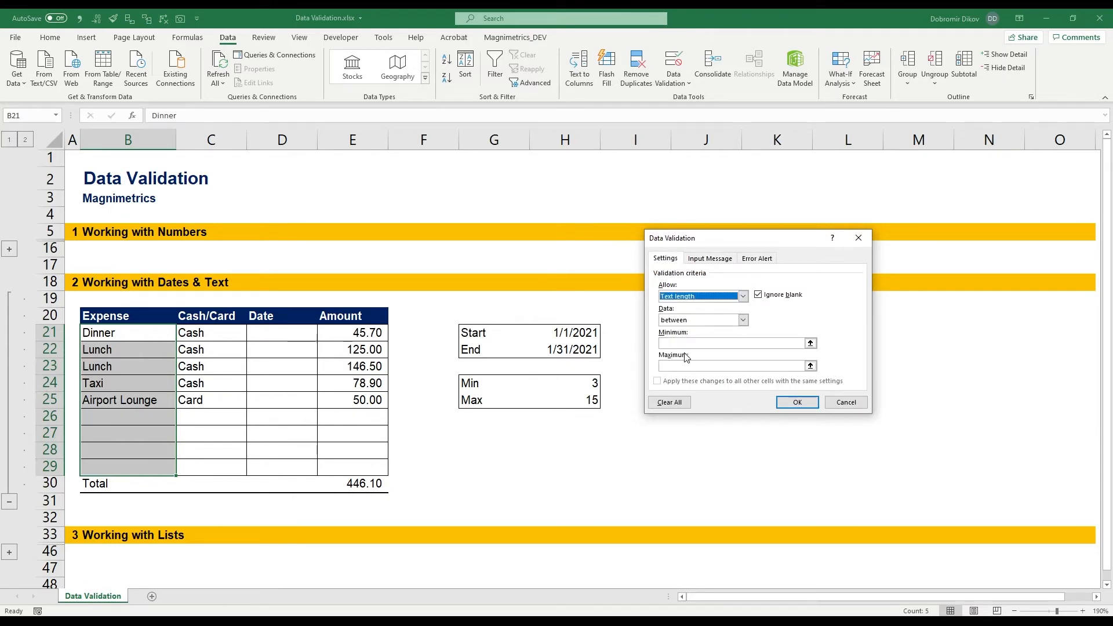
- Set the Expense text-length rule's minimum to $H$24 and maximum to $H$25 as absolute references, and apply it
left_click(669, 343)
left_click(582, 384)
key("F4")
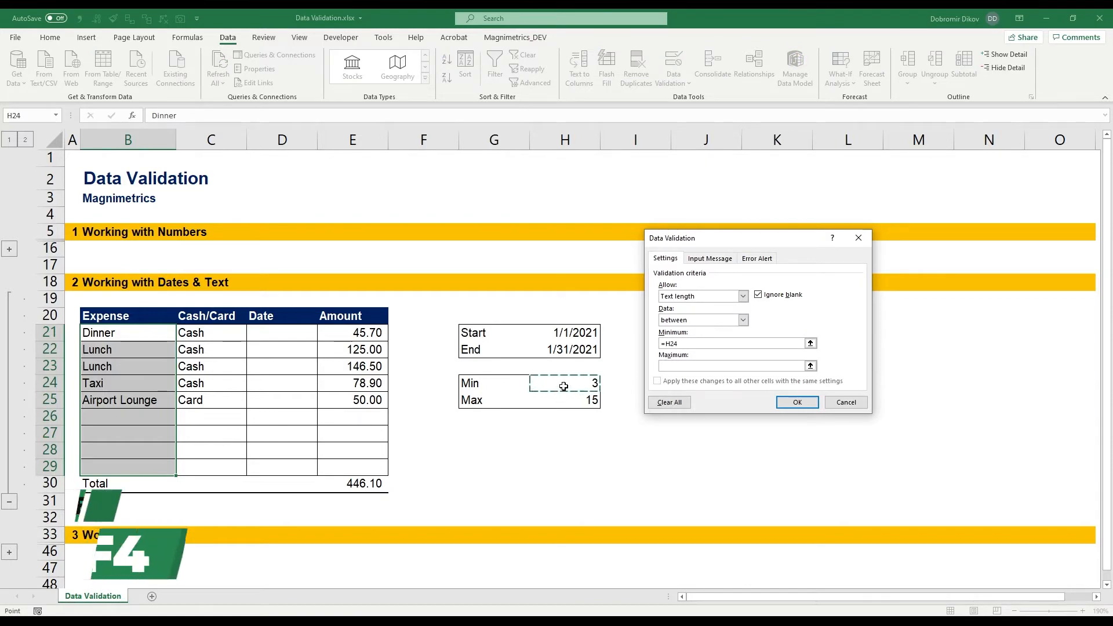
left_click(674, 366)
left_click(581, 401)
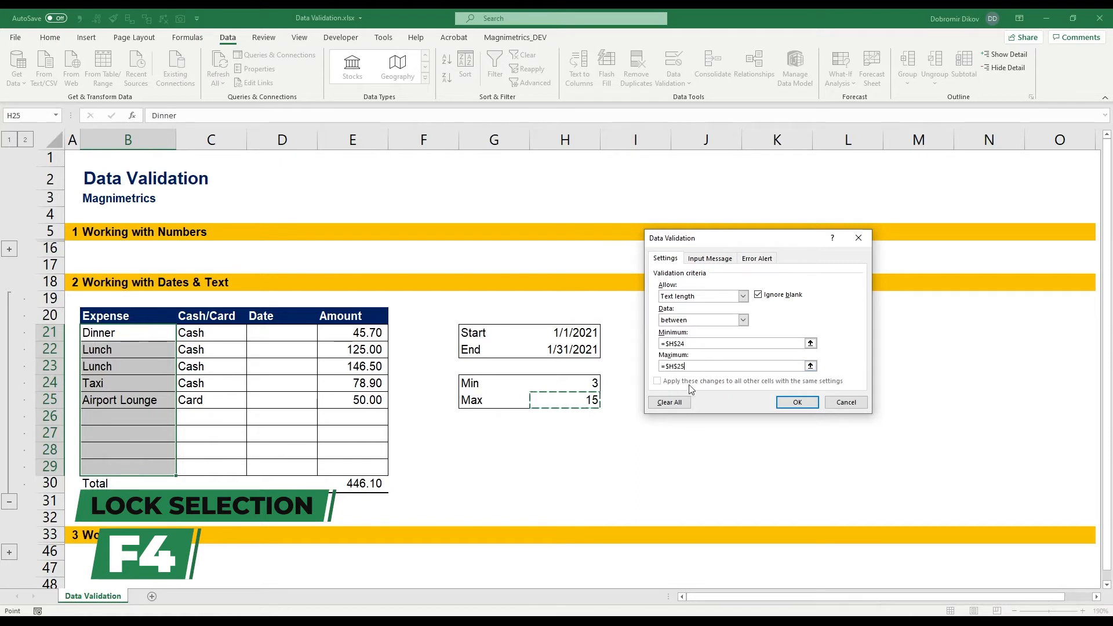
left_click(796, 402)
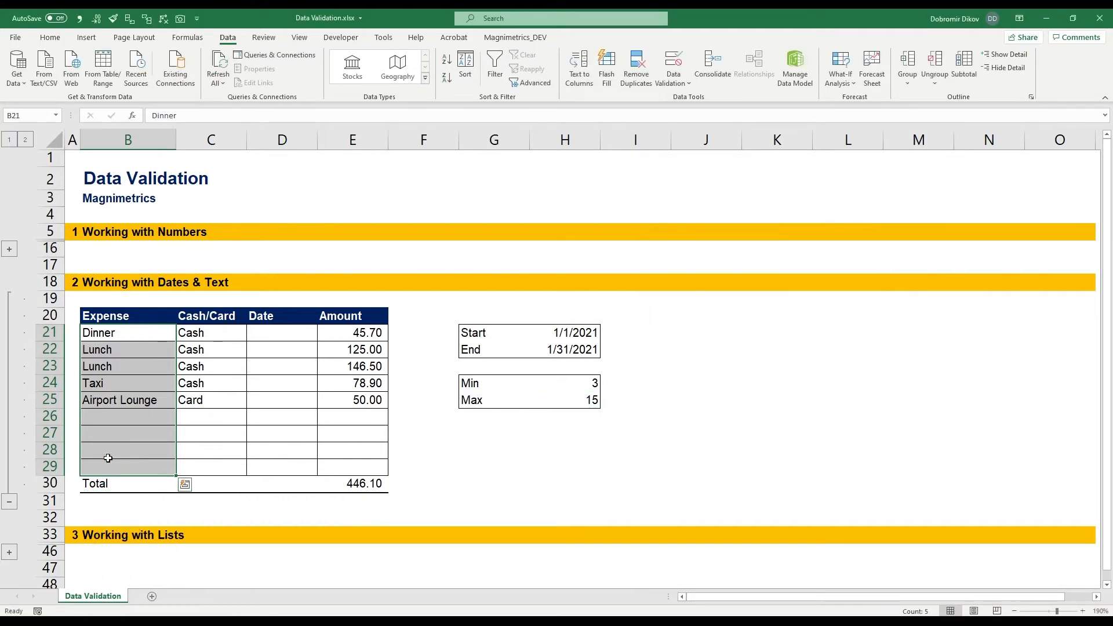
- Test the text-length rule in B26 with "a" and "Airport Lounge in Sofia", and clear the cell
left_click(115, 412)
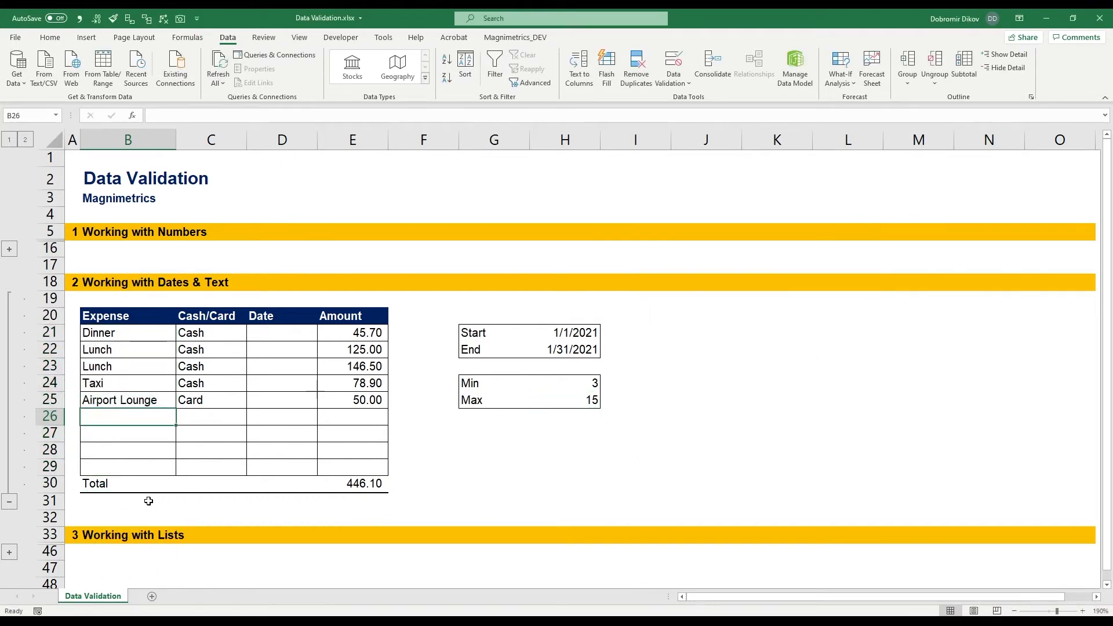
type("a")
key("Return")
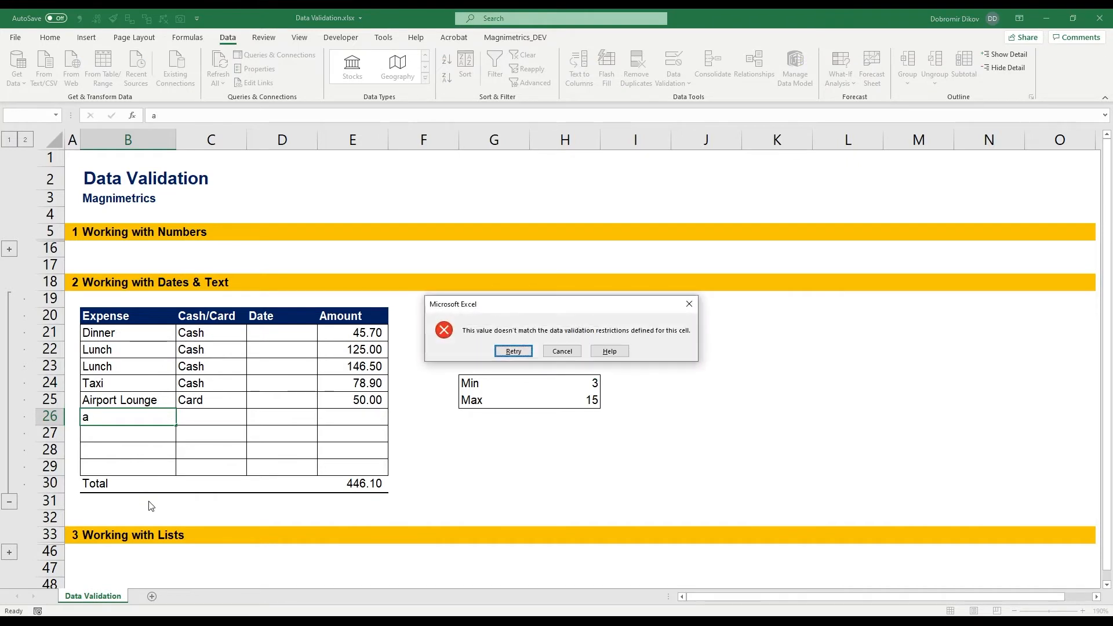
key("Return")
type("Airport Lounge")
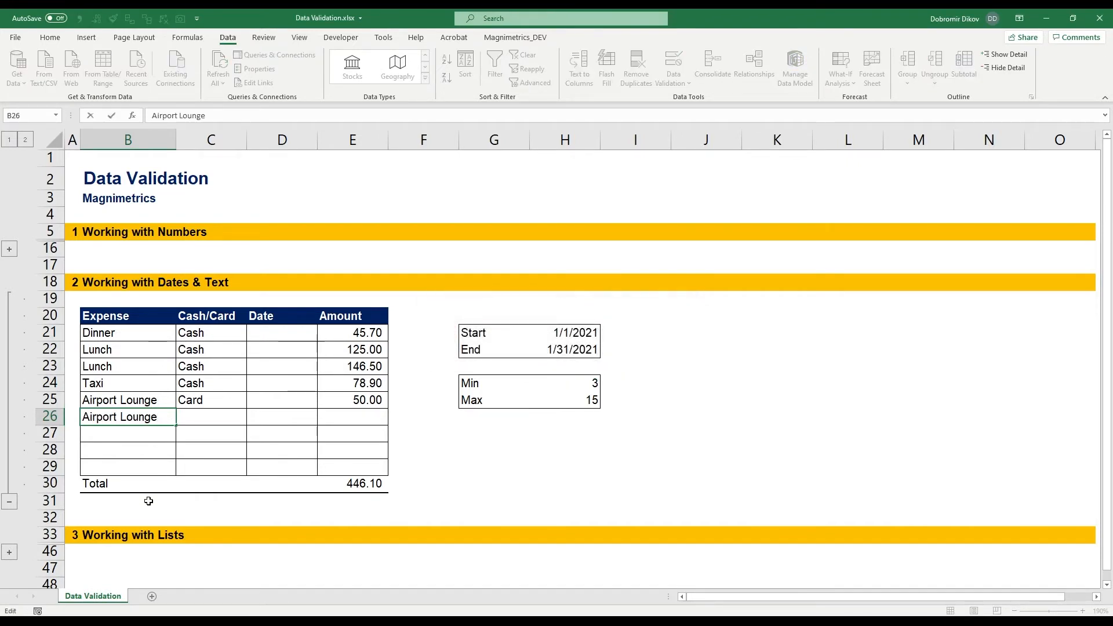
type(" in Sofia")
key("Return")
key("Escape")
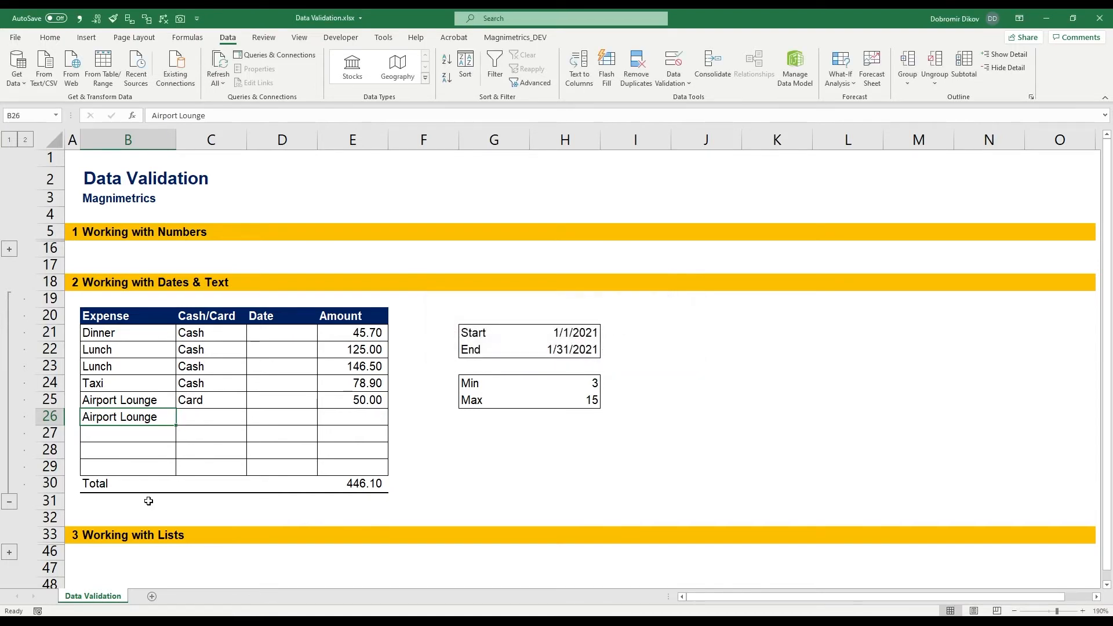
key("Delete")
key("Up")
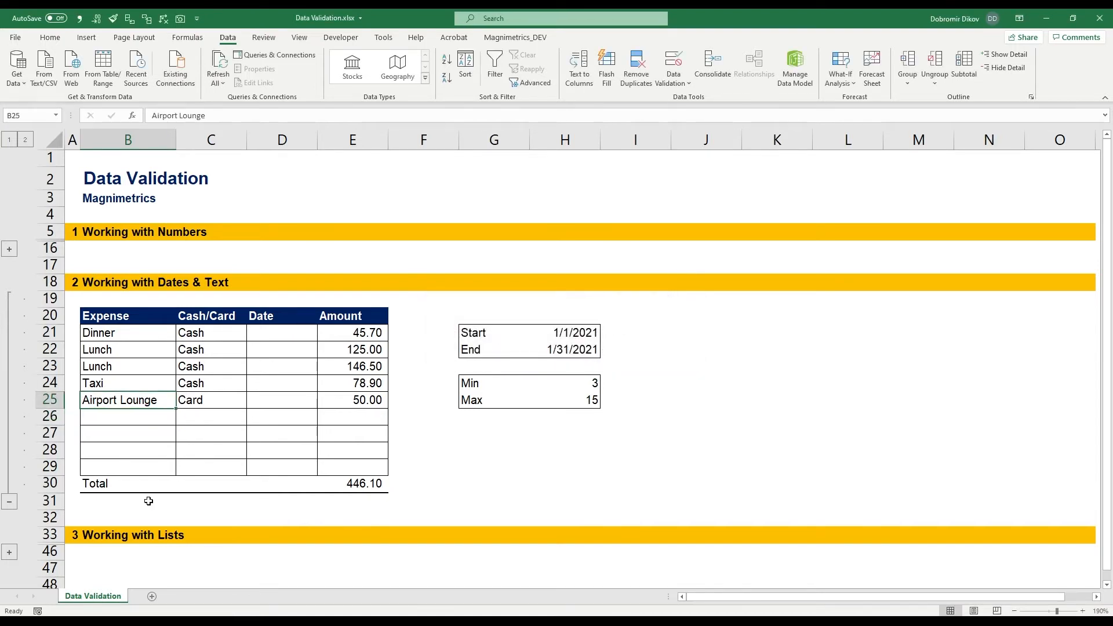
- Start a data validation rule on the Date cells D21:D29 that allows only dates within a range
key("Right")
key("Right")
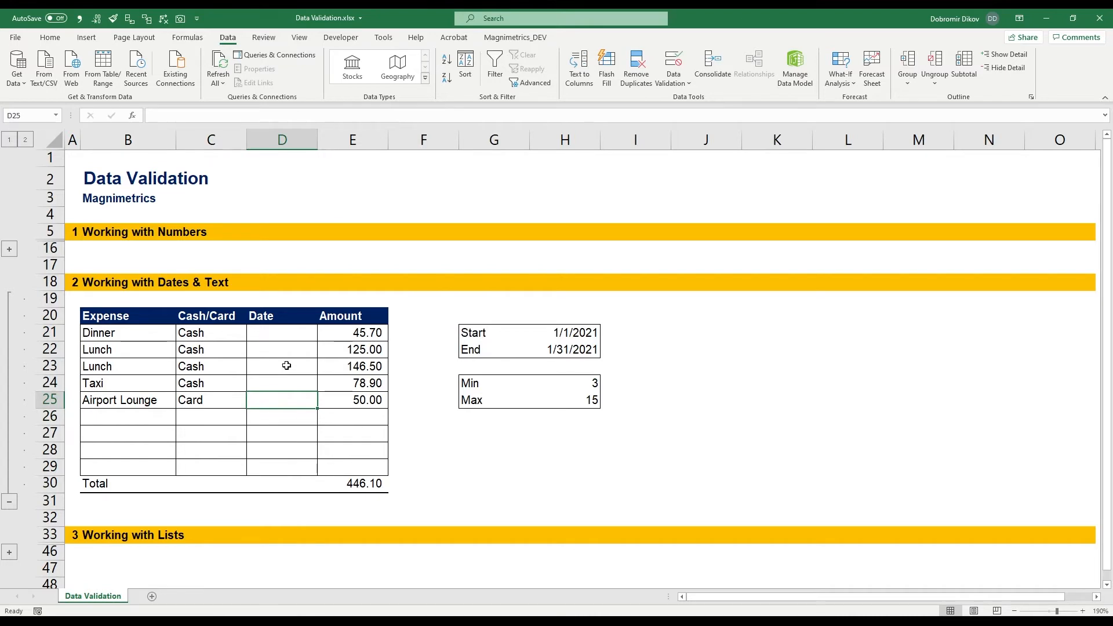
left_click_drag(293, 334, 285, 467)
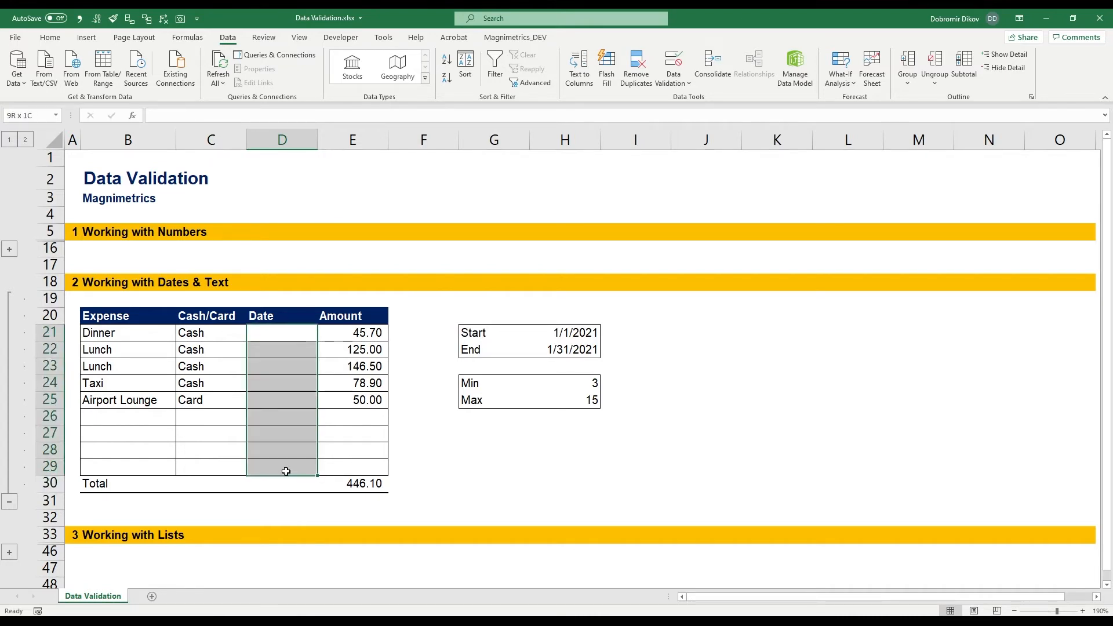
left_click(673, 63)
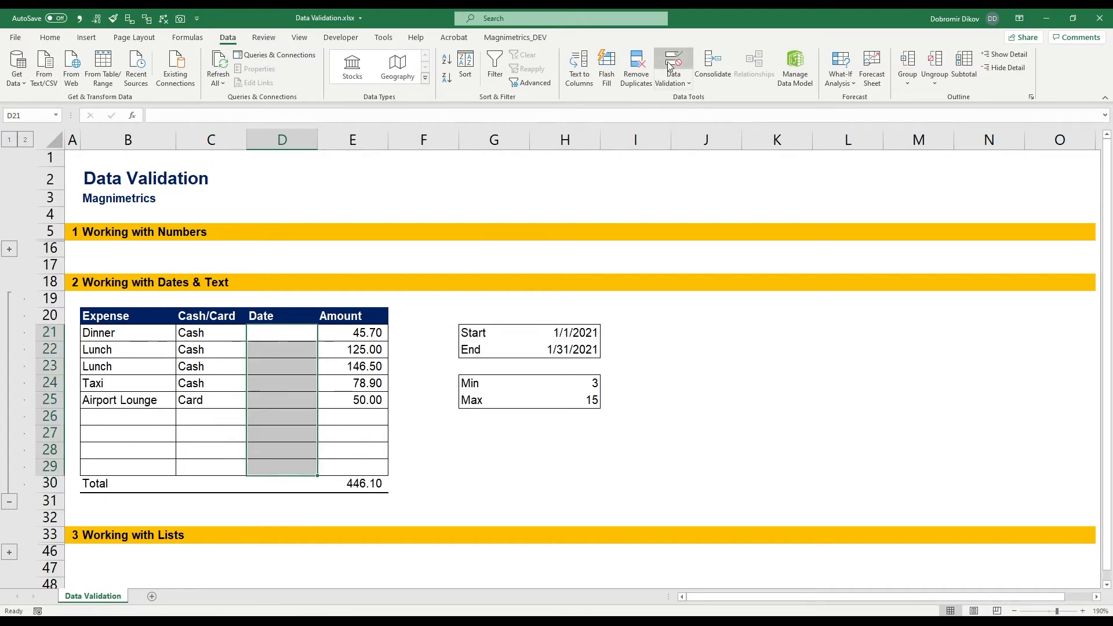
left_click(693, 297)
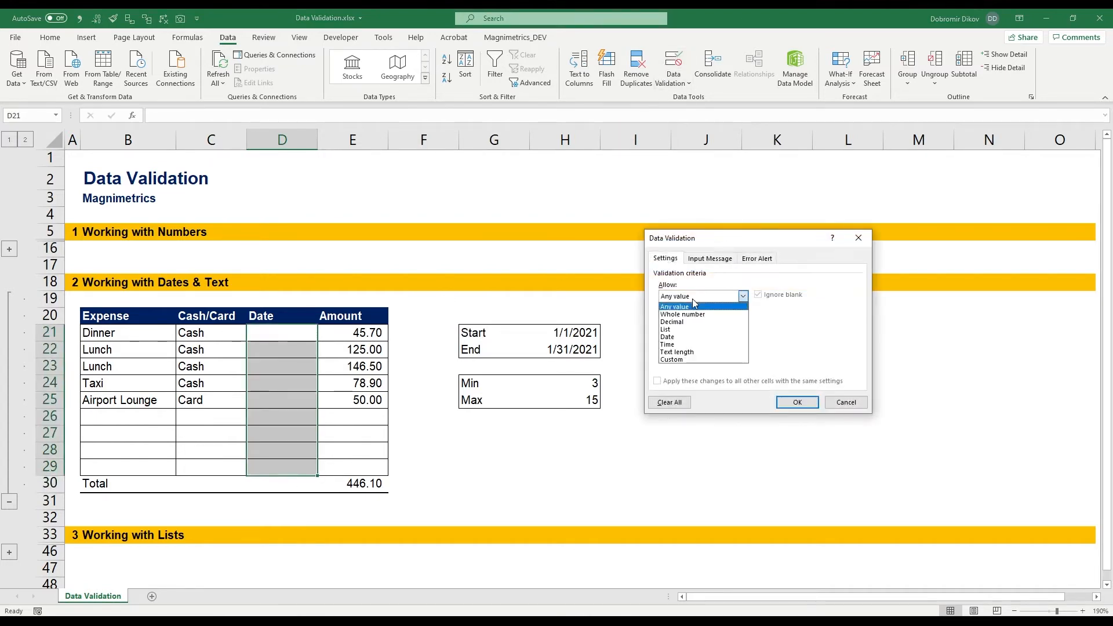
left_click(668, 336)
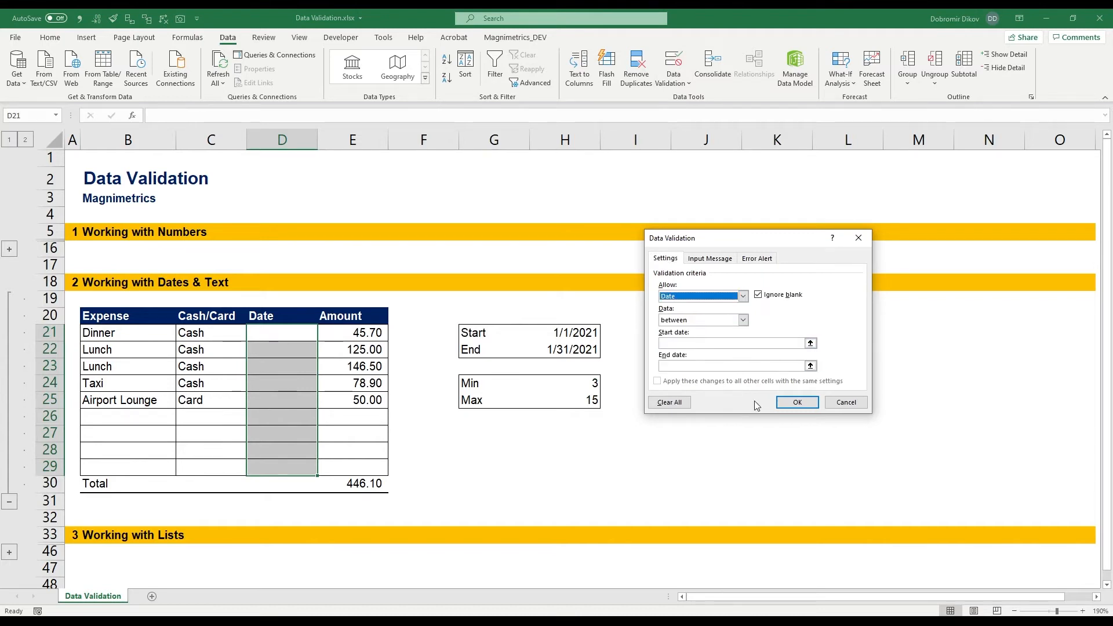
- Set the date rule's start date to $H$21 and end date to $H$22 as absolute references, and apply it
left_click(722, 343)
left_click(575, 332)
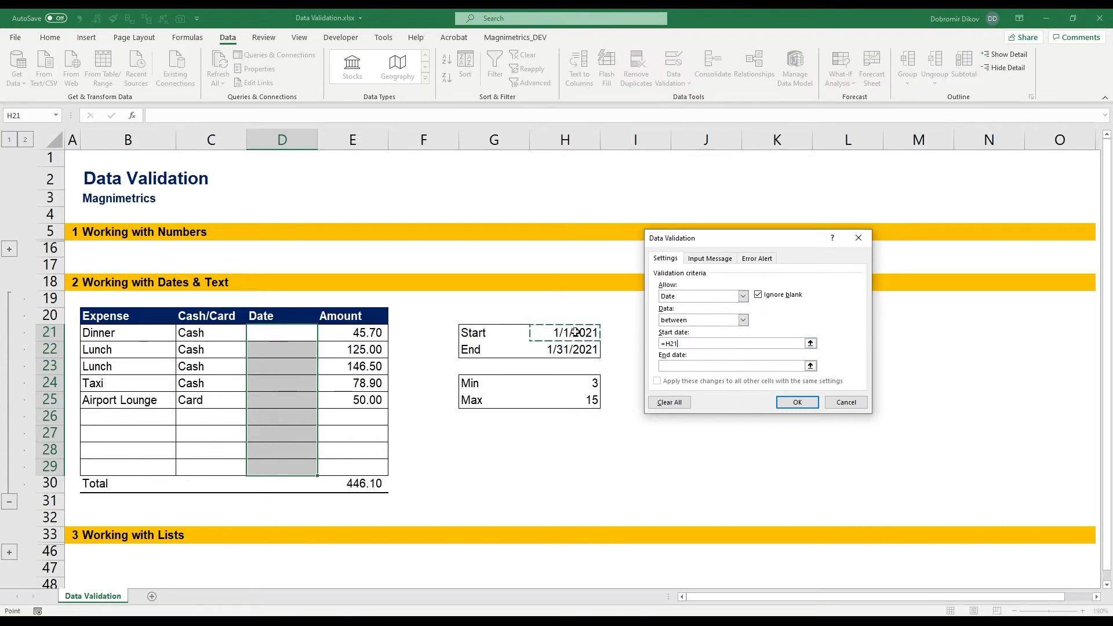
key("F4")
left_click(678, 366)
left_click(565, 349)
key("F4")
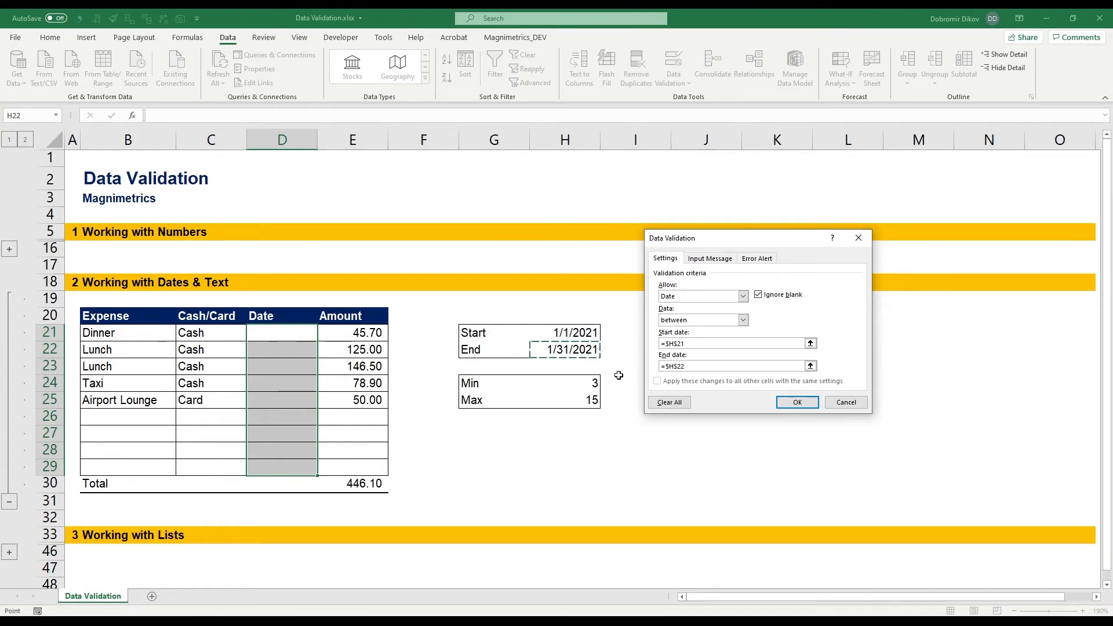
left_click(803, 402)
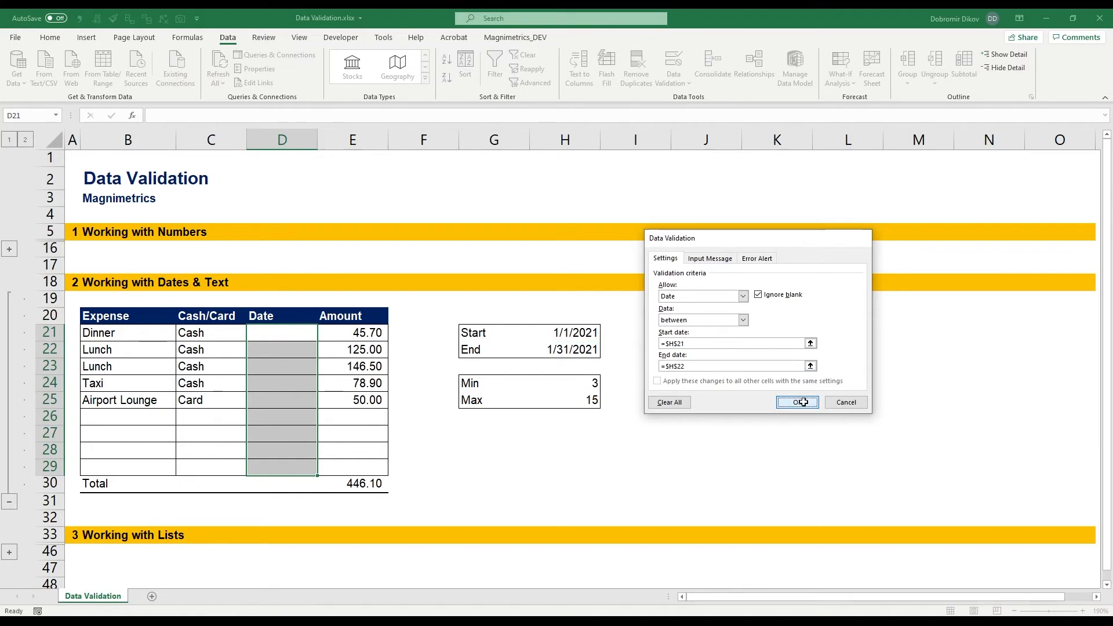
- Examine the Start and End dates in H21:H22 and the number format of the cells in the Date column
left_click(550, 348)
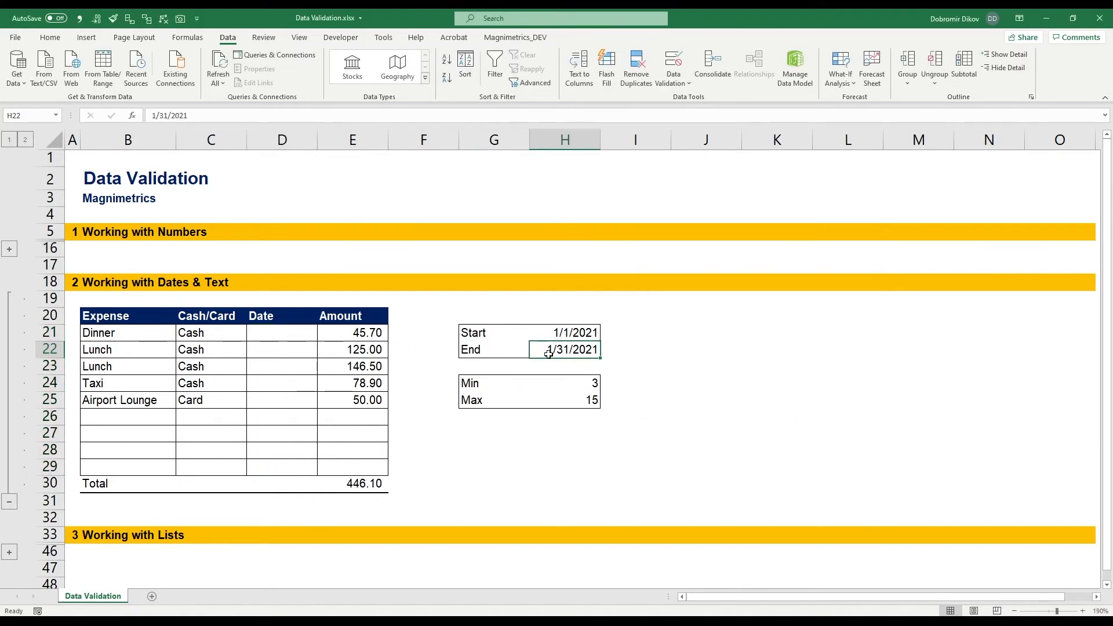
left_click(574, 333)
left_click(572, 349)
left_click(571, 332)
left_click(562, 349)
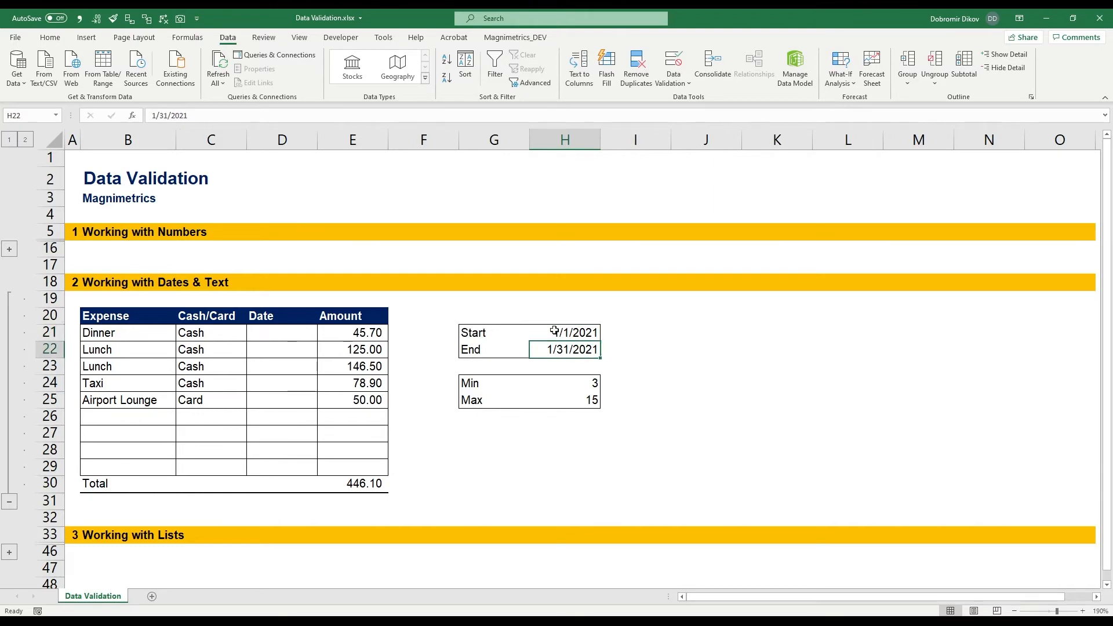
left_click(43, 38)
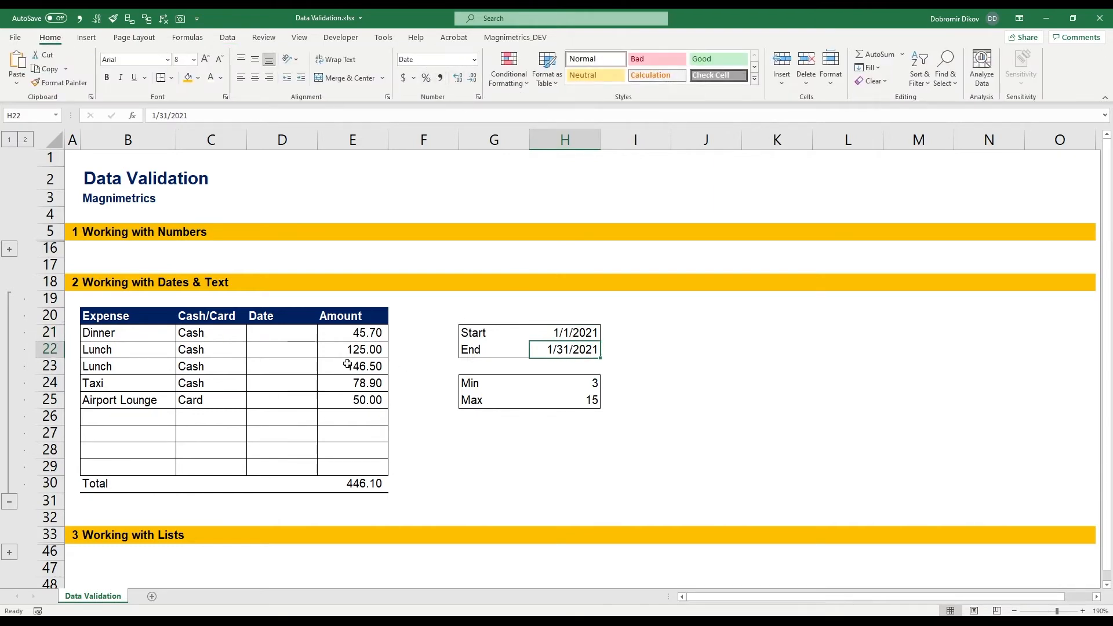
left_click(255, 333)
left_click(269, 367)
left_click(272, 406)
left_click(279, 351)
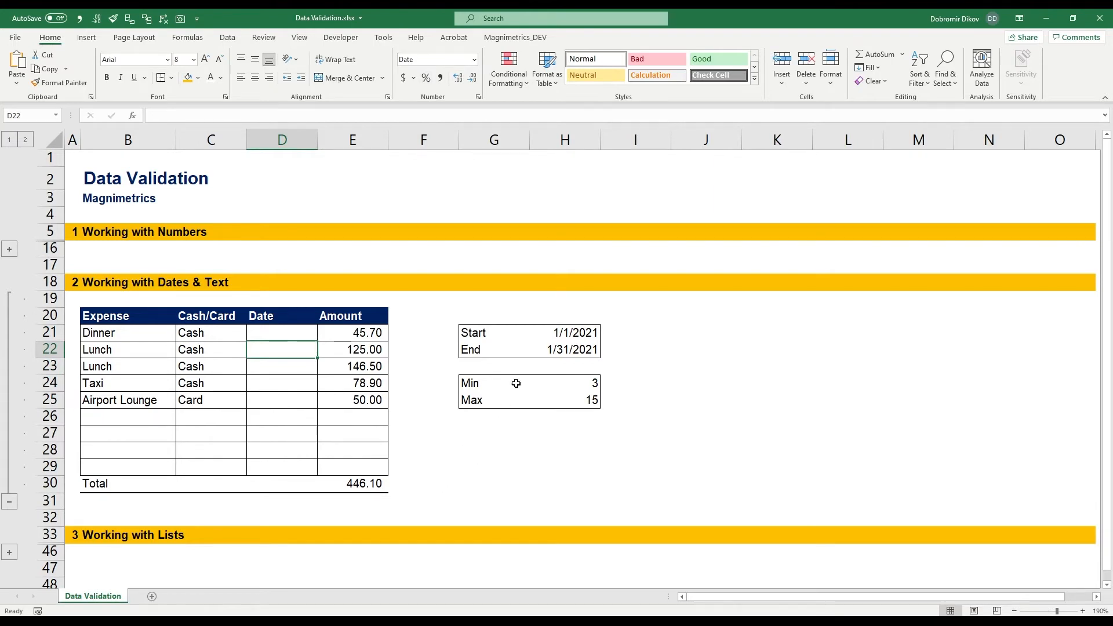
- Enter the date 1/12/2021 for the Dinner expense in D21
left_click(280, 333)
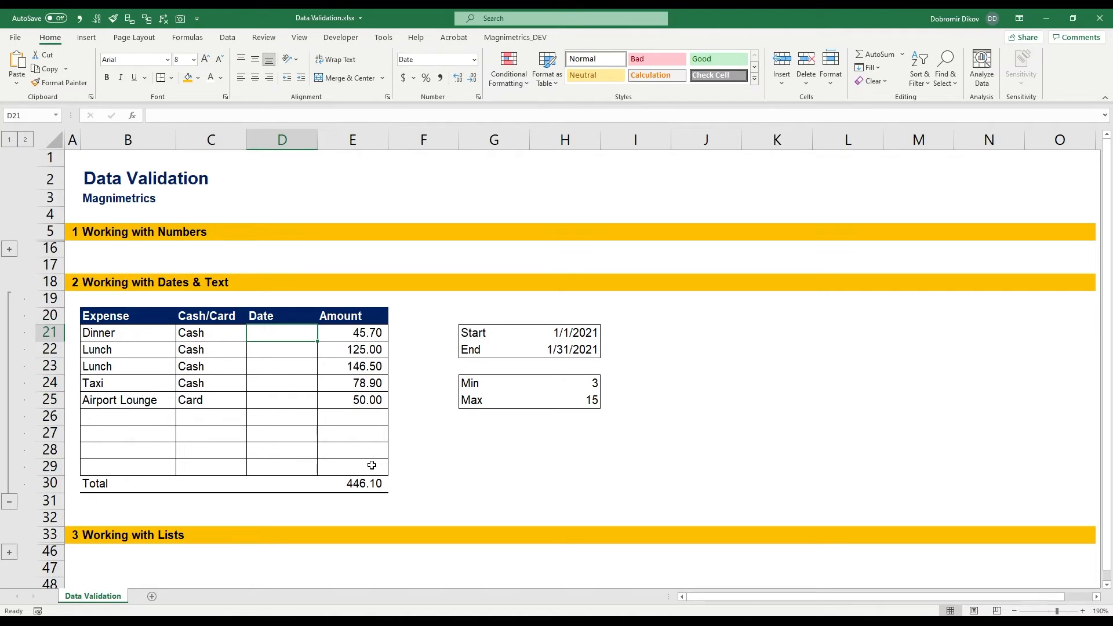
type("1/12")
type("/2021")
key("Return")
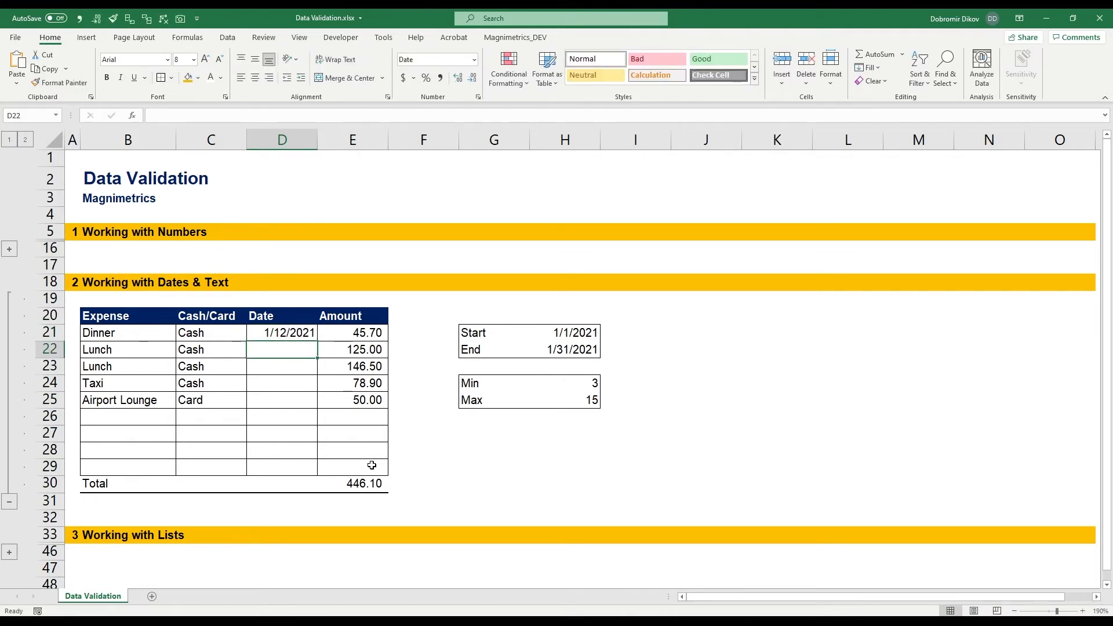
- Test the date rule by trying to enter 2/21/21 in D22, and cancel the entry
type("2/21")
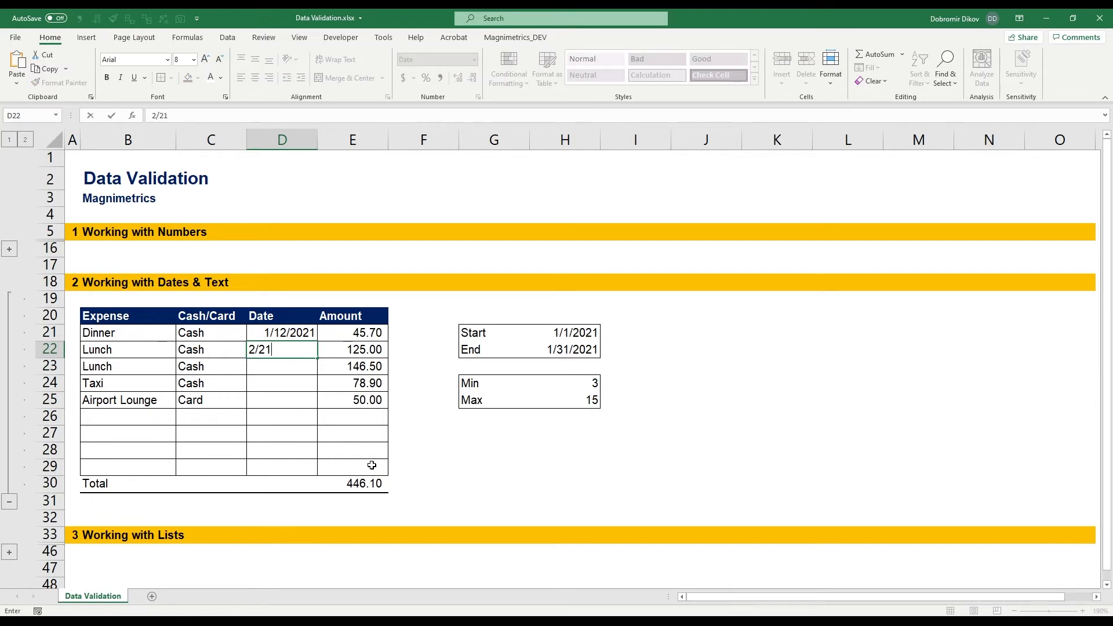
type("/21")
key("Return")
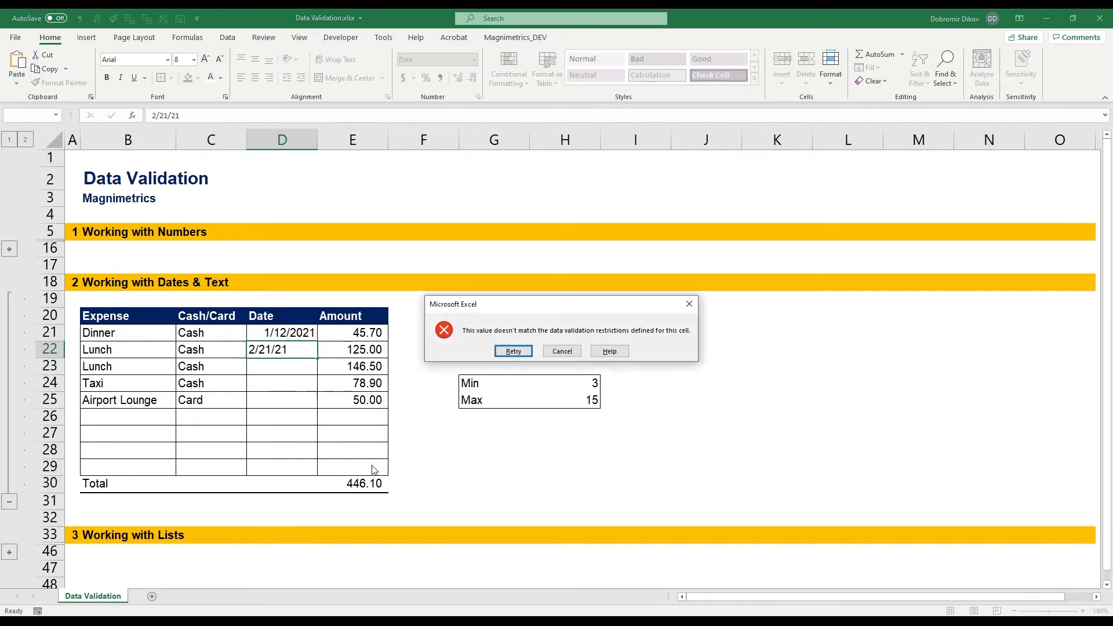
key("Tab")
key("Return")
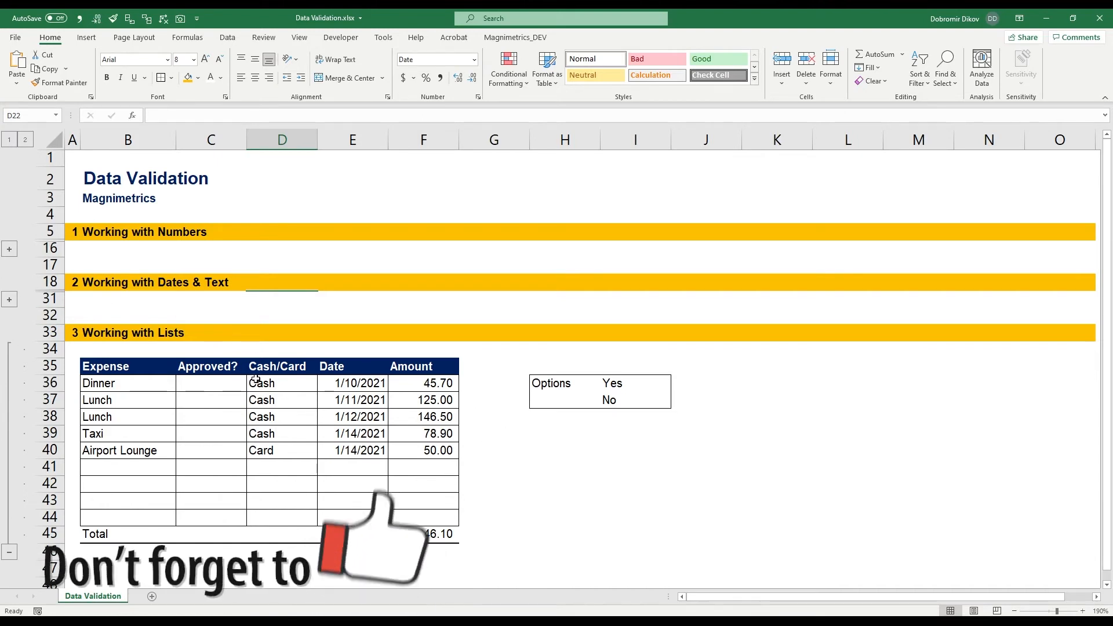
- Add a list validation rule to the Approved? cells C36:C44, using the Yes and No options in I36:I37 as source
left_click_drag(228, 383, 226, 522)
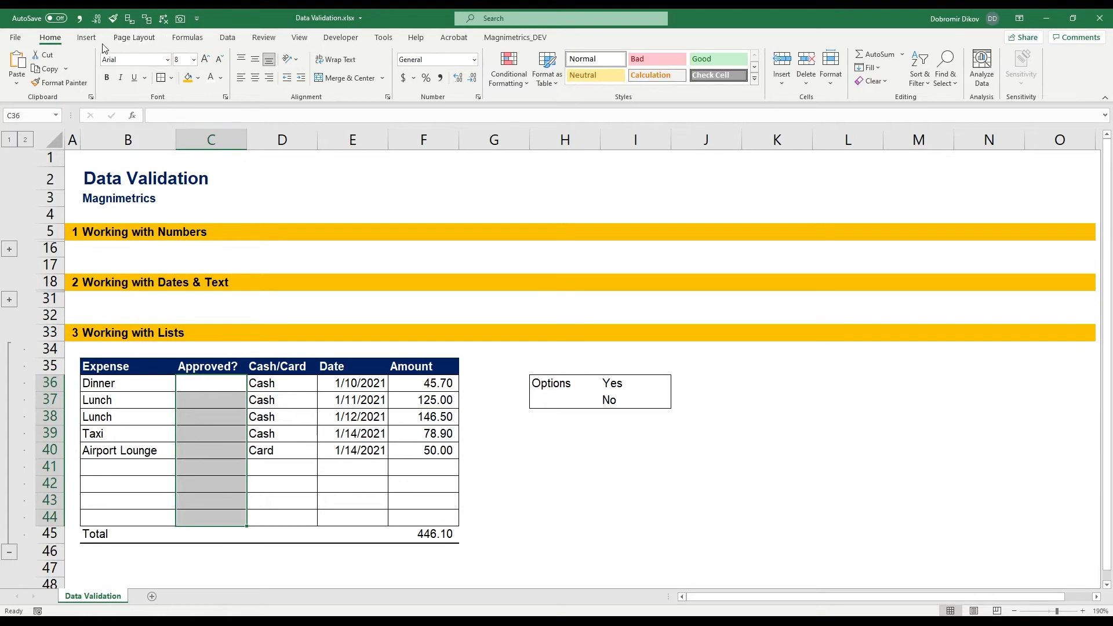
left_click(228, 38)
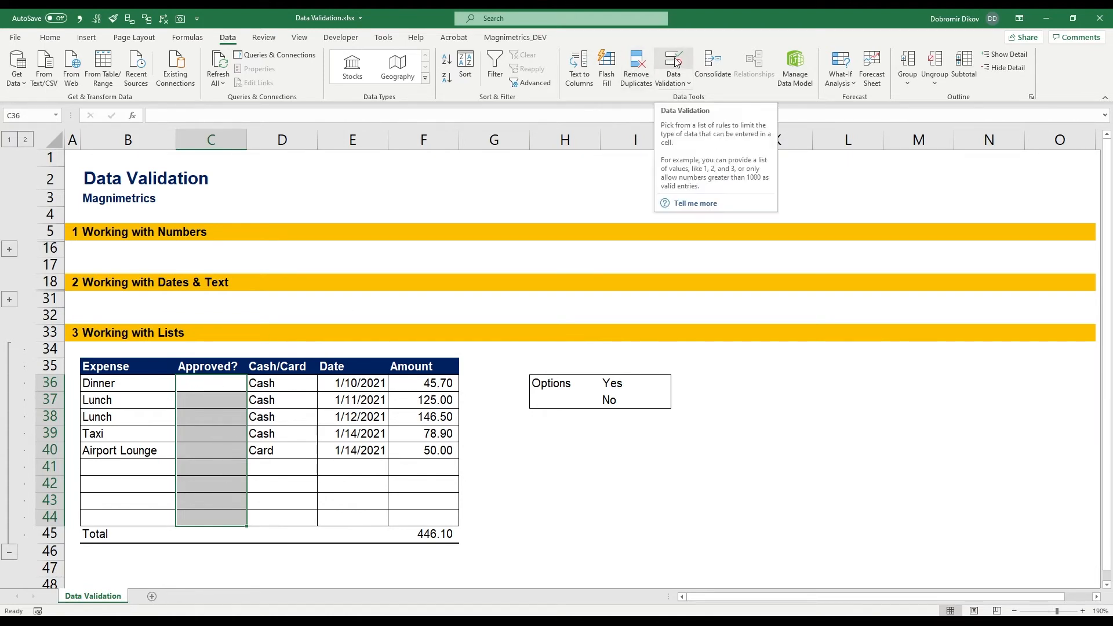
left_click(673, 64)
left_click(742, 296)
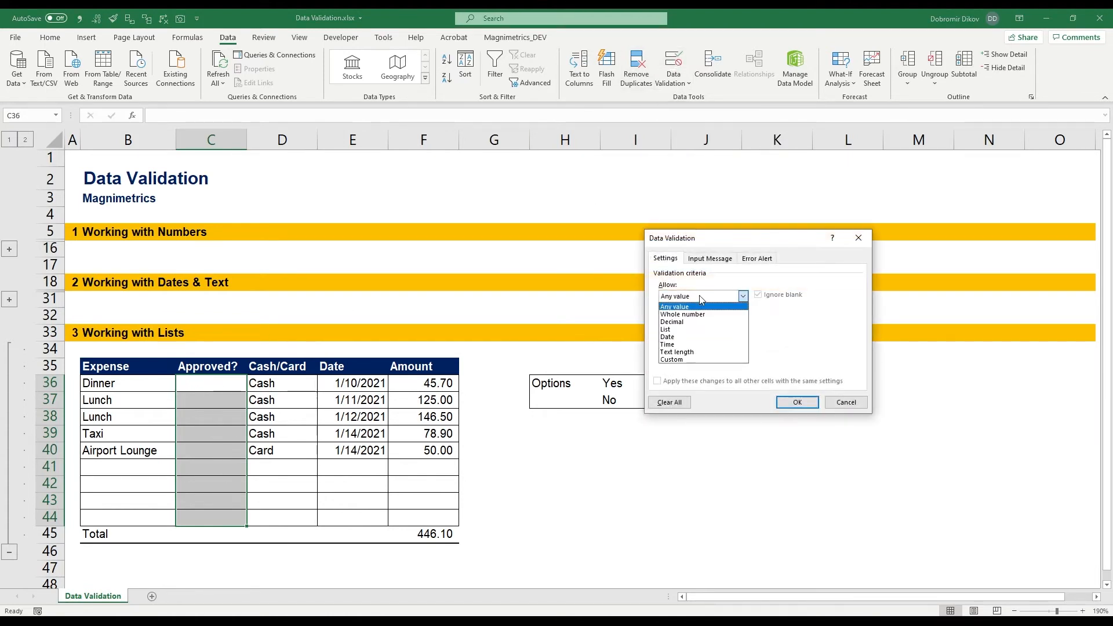
left_click(674, 330)
left_click(732, 343)
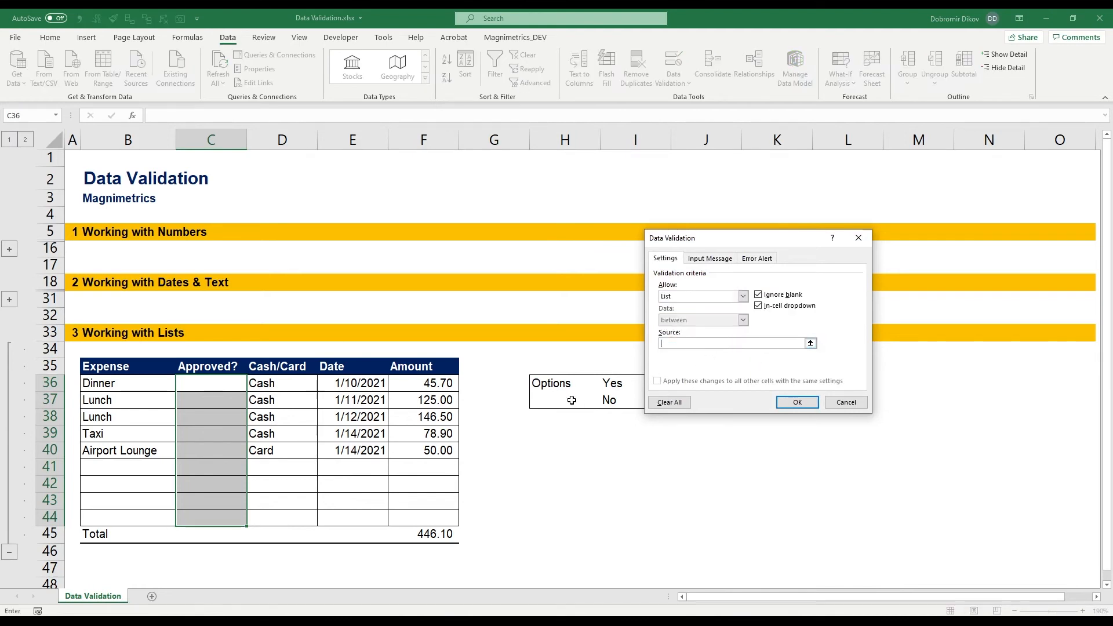
left_click_drag(616, 380, 619, 400)
left_click(796, 402)
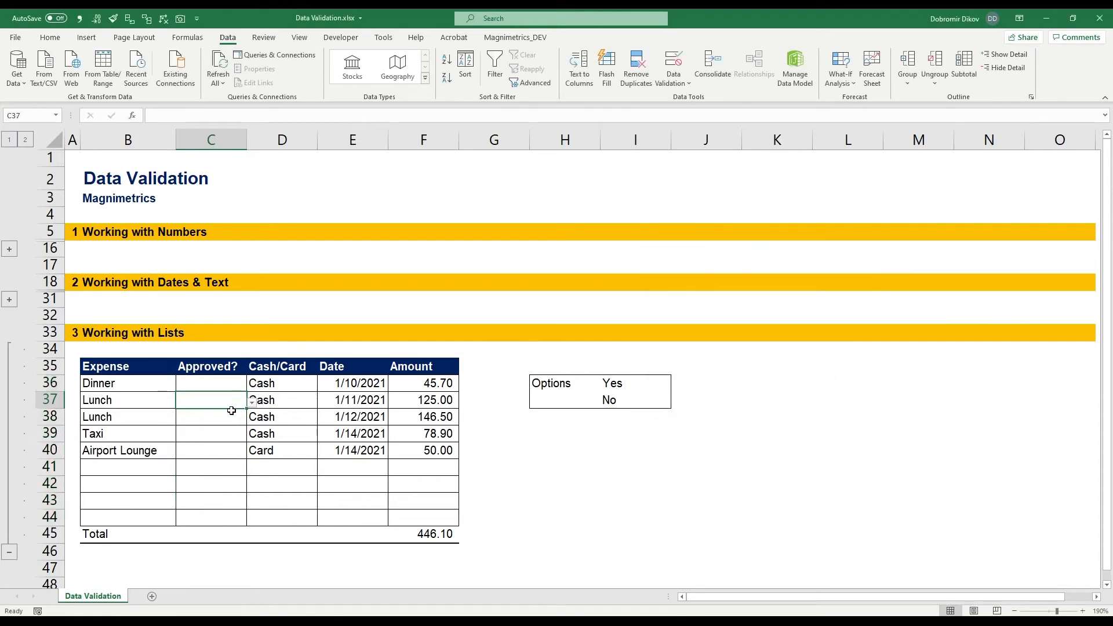
- Set Approved? to No for Dinner and to Yes for both Lunch expenses using the in-cell list options
left_click(252, 384)
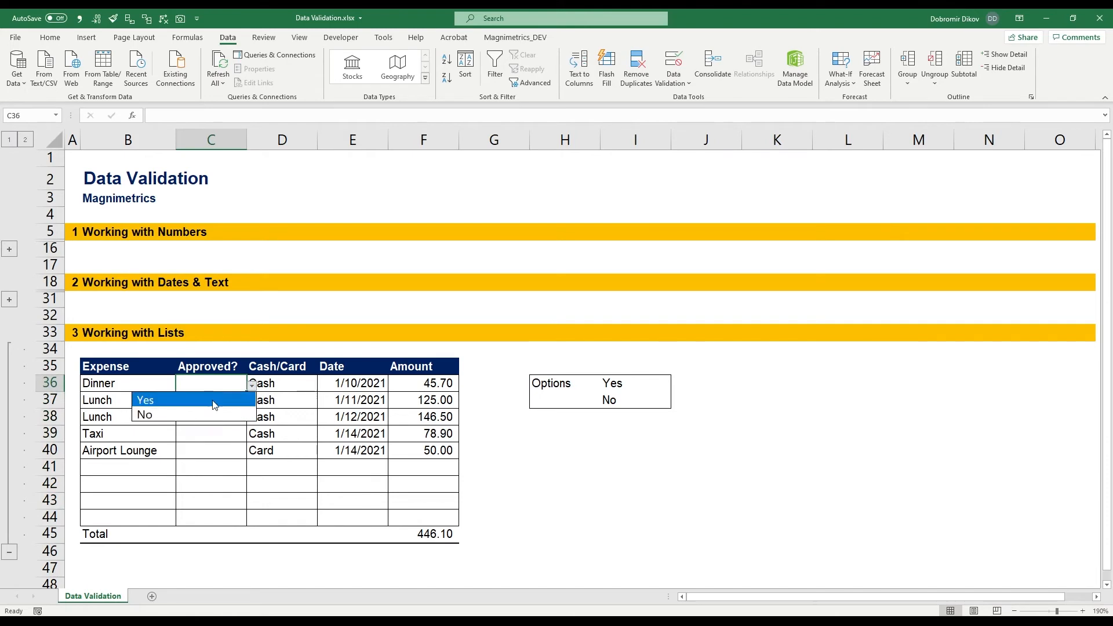
left_click(218, 415)
left_click(218, 418)
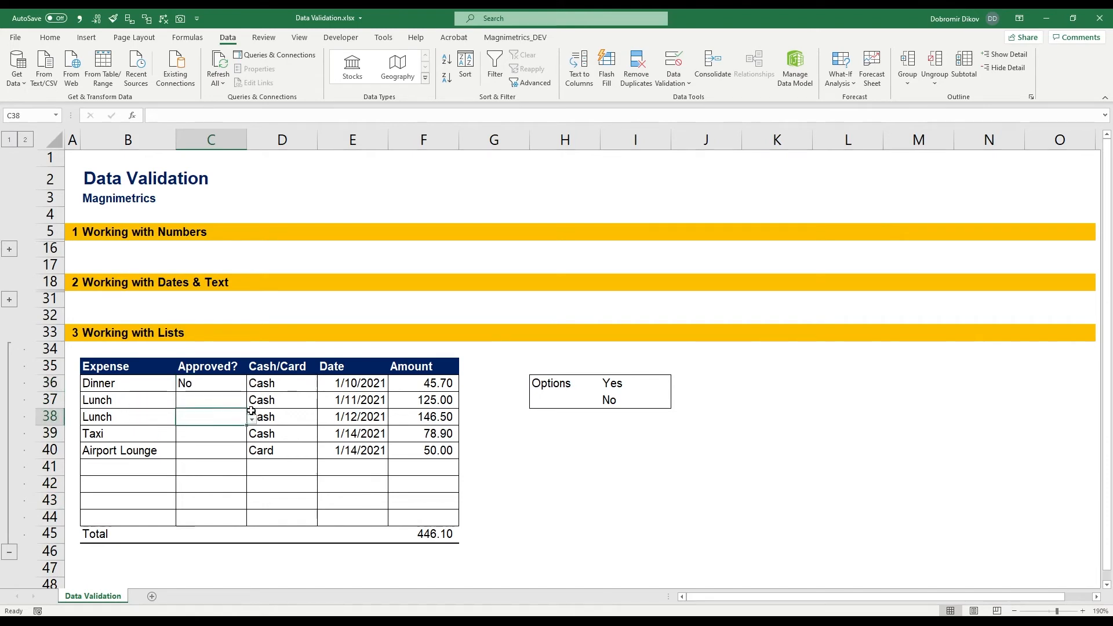
left_click(251, 419)
left_click(176, 436)
left_click(207, 396)
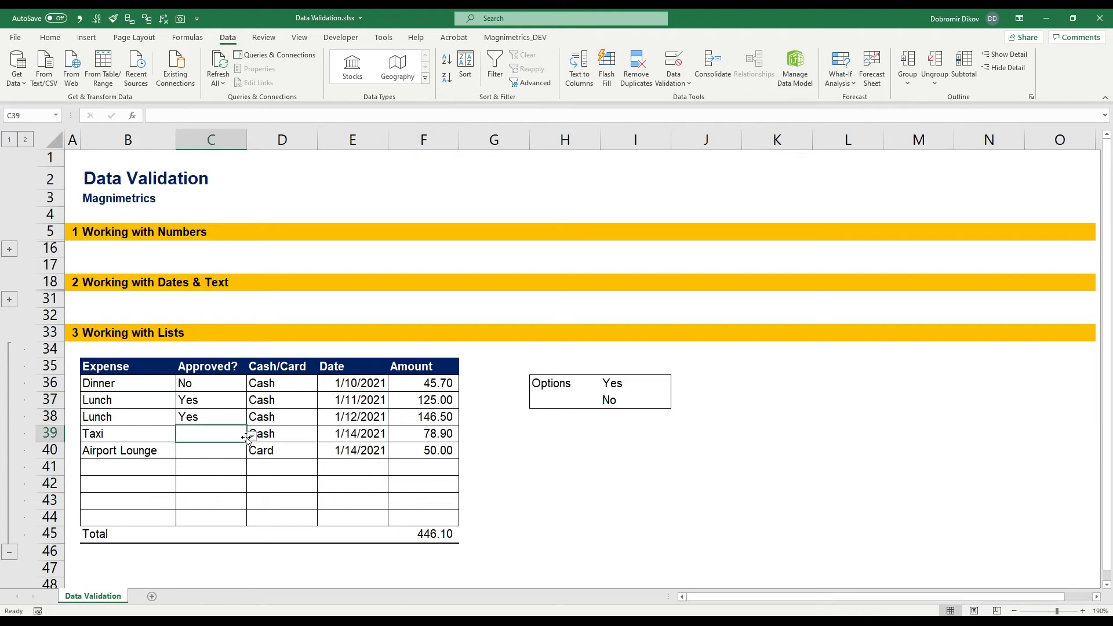
- Enter Yes for Taxi and No for Airport Lounge in the Approved? column
type("Yes")
key("Return")
type("No")
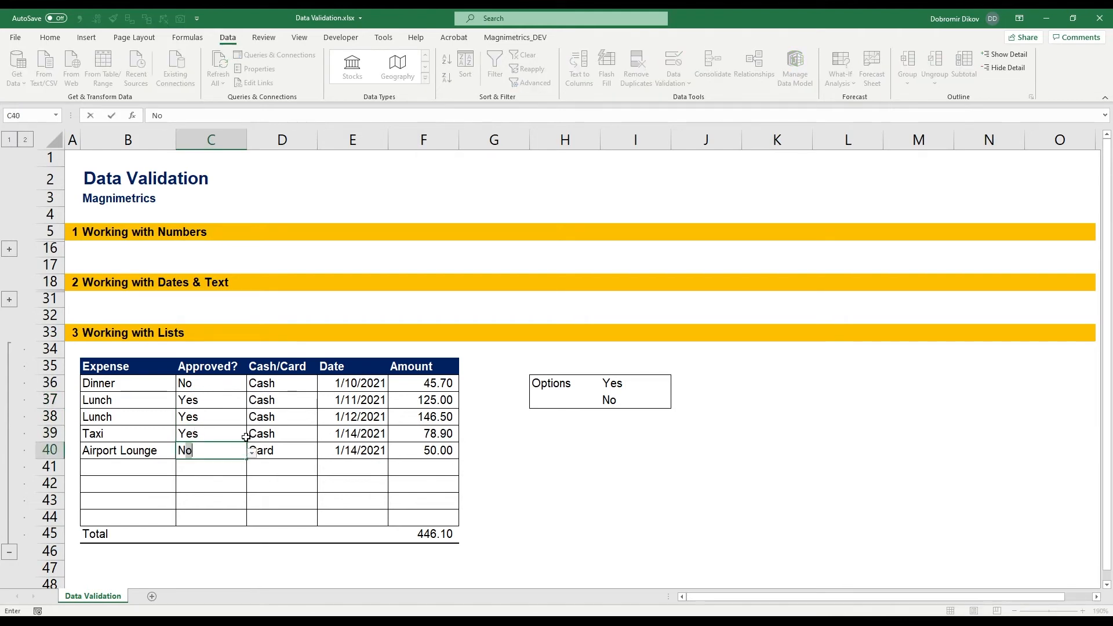
key("Return")
- Test the list rule by trying to enter asdf in C41 of the Approved? column, and cancel the entry
type("asdf")
key("Return")
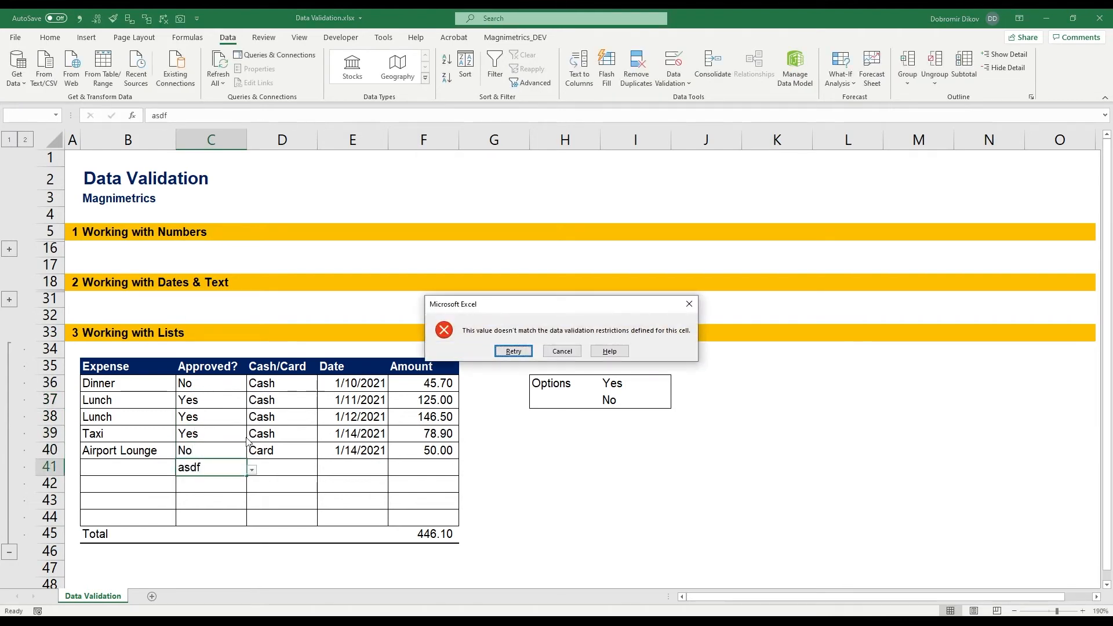
key("Escape")
- Set Approved? to Yes for the Dinner expense in C36 using the in-cell list options
left_click(221, 386)
left_click(252, 387)
left_click(244, 396)
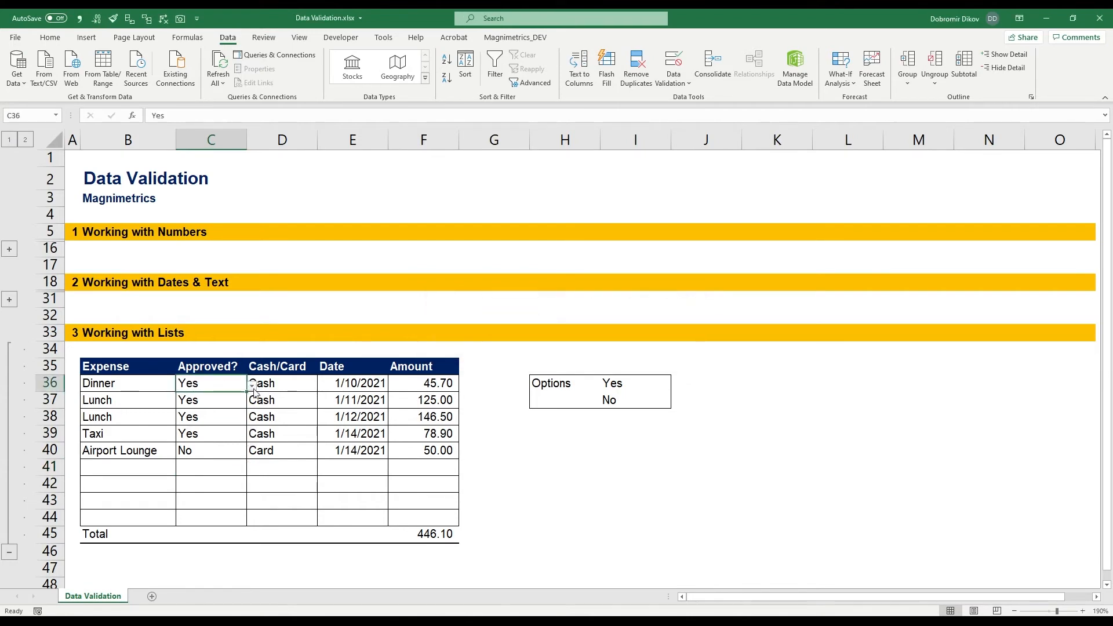
left_click(252, 387)
left_click(183, 401)
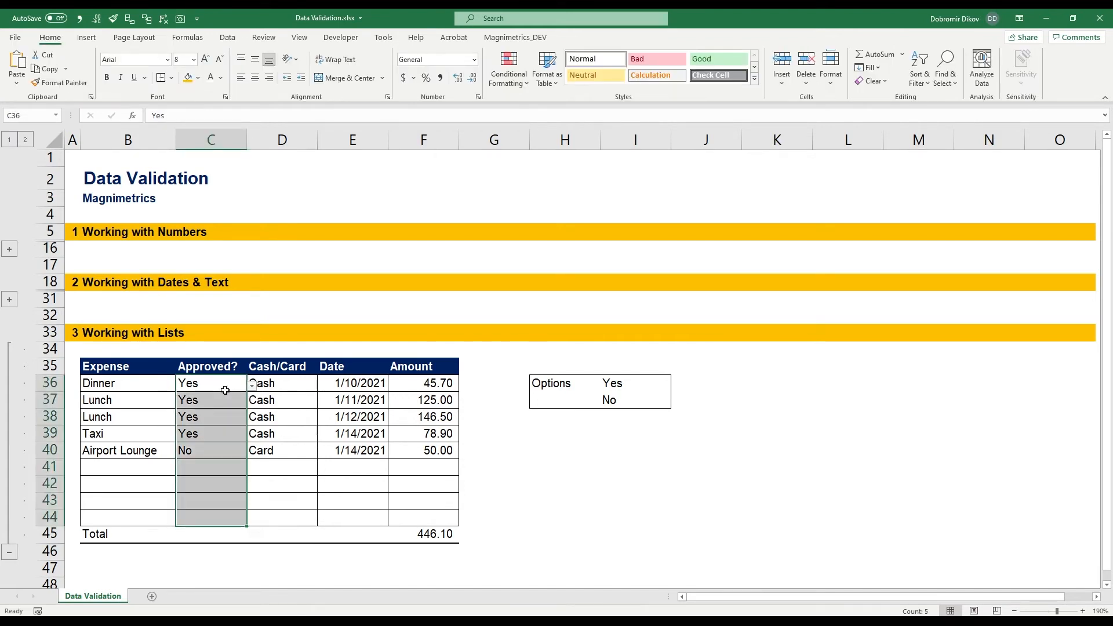
- Define a conditional formatting rule for C36:C44 that formats only cells whose value is equal to Yes
key("ctrl+space")
left_click(509, 74)
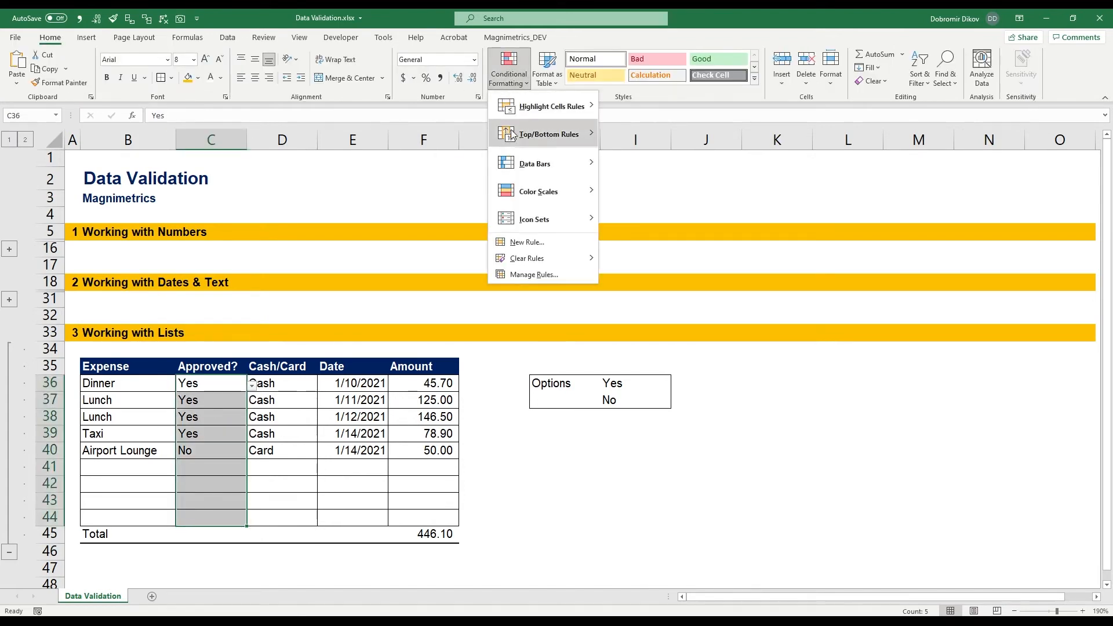
left_click(515, 243)
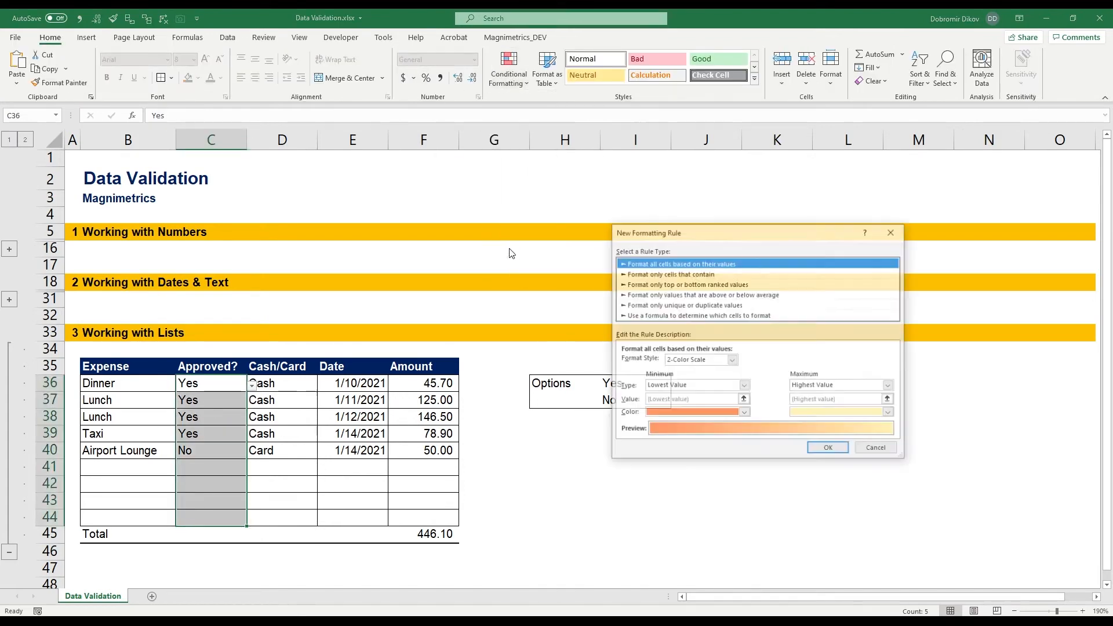
left_click(687, 275)
left_click(774, 362)
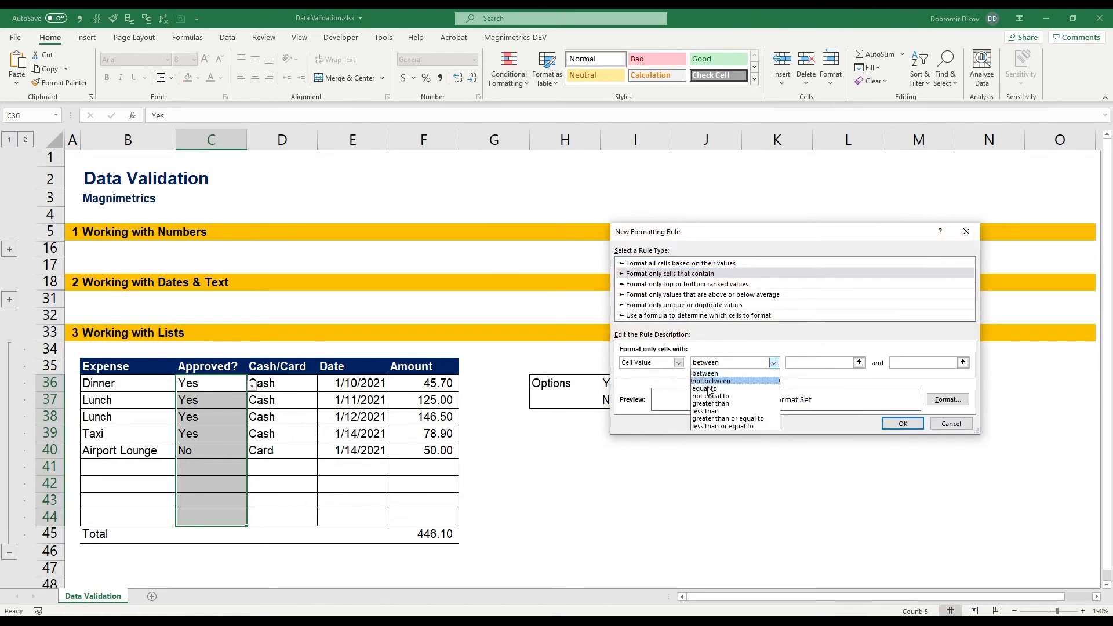
left_click(707, 389)
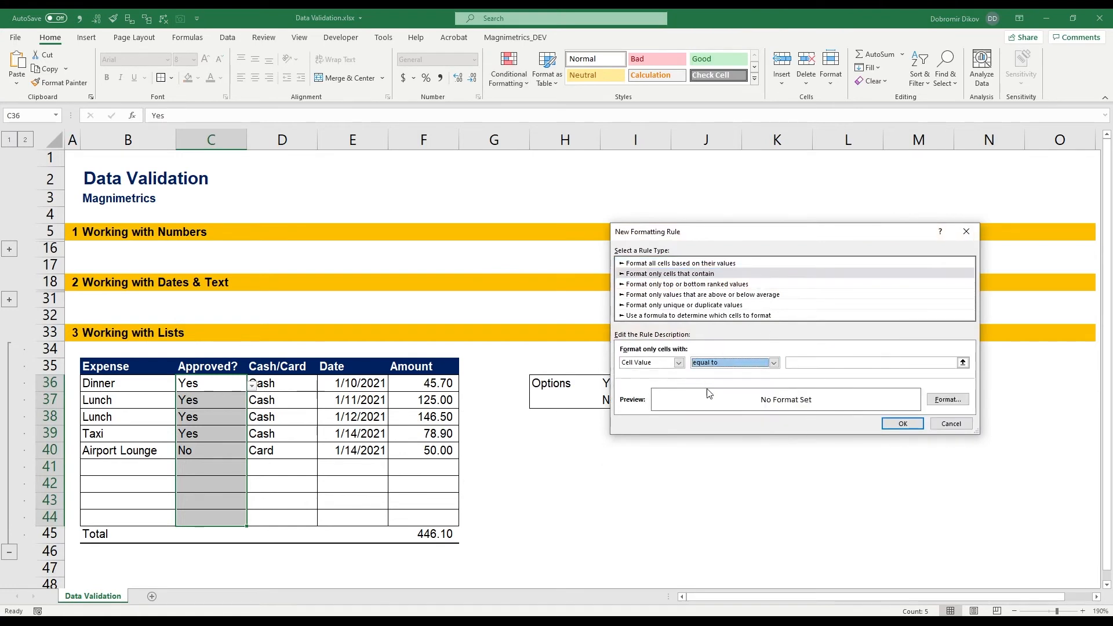
left_click(802, 363)
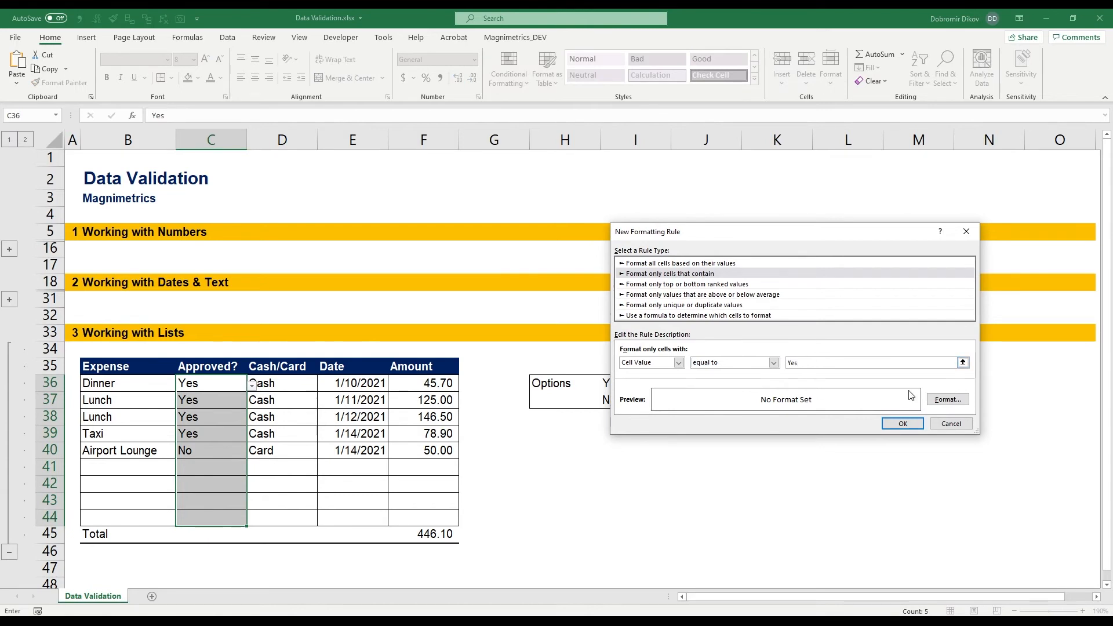
- Give the Yes rule a light green background fill and apply it to the Approved? cells
left_click(948, 399)
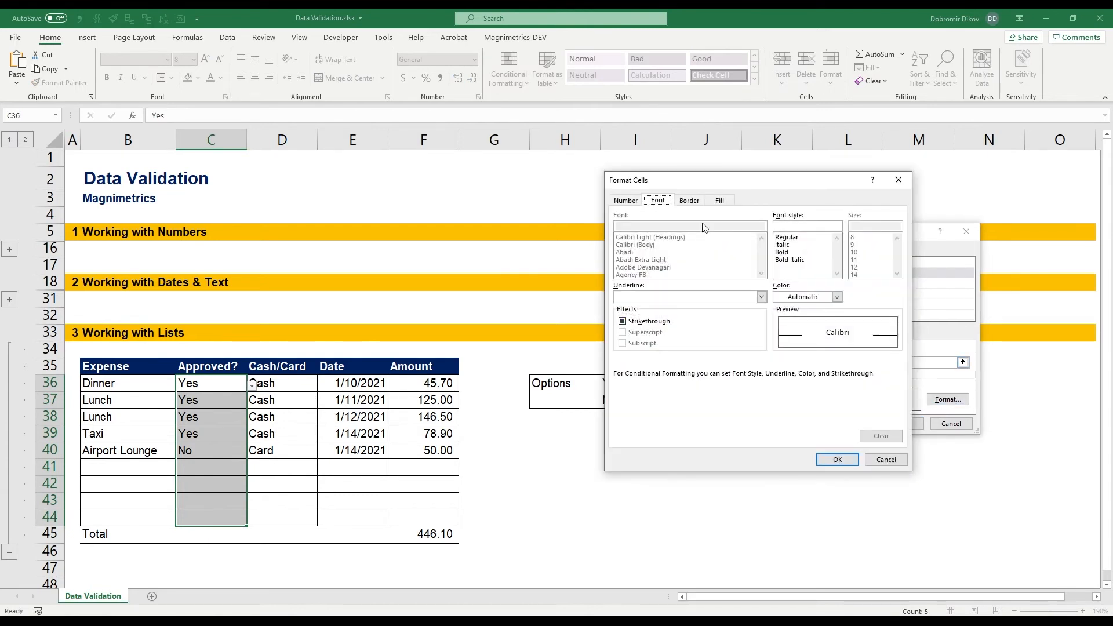
left_click(691, 201)
left_click(720, 201)
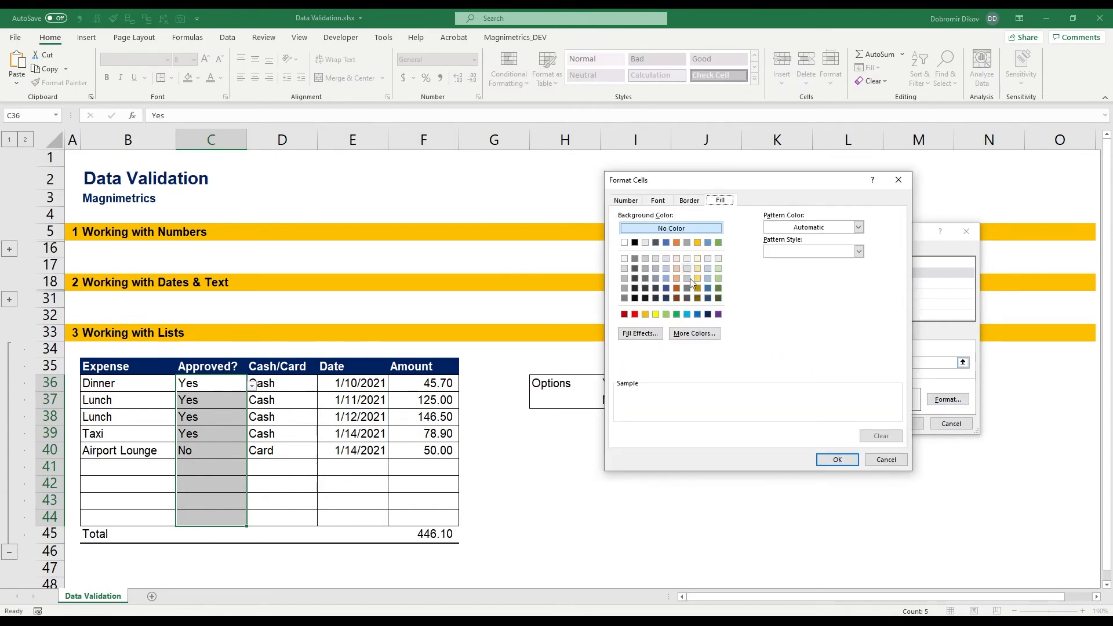
left_click(718, 259)
left_click(837, 459)
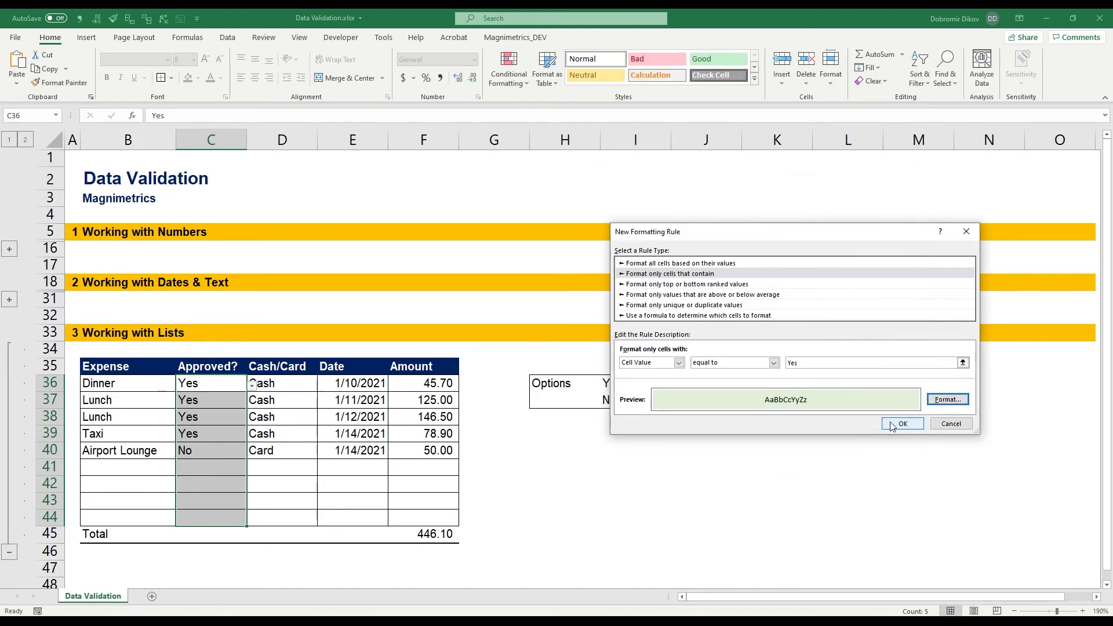
left_click(904, 423)
- Set Approved? to No for the first Lunch expense in C37 to check the conditional formatting
left_click(211, 447)
left_click(239, 397)
left_click(253, 404)
left_click(237, 405)
left_click(253, 404)
left_click(206, 431)
left_click(217, 422)
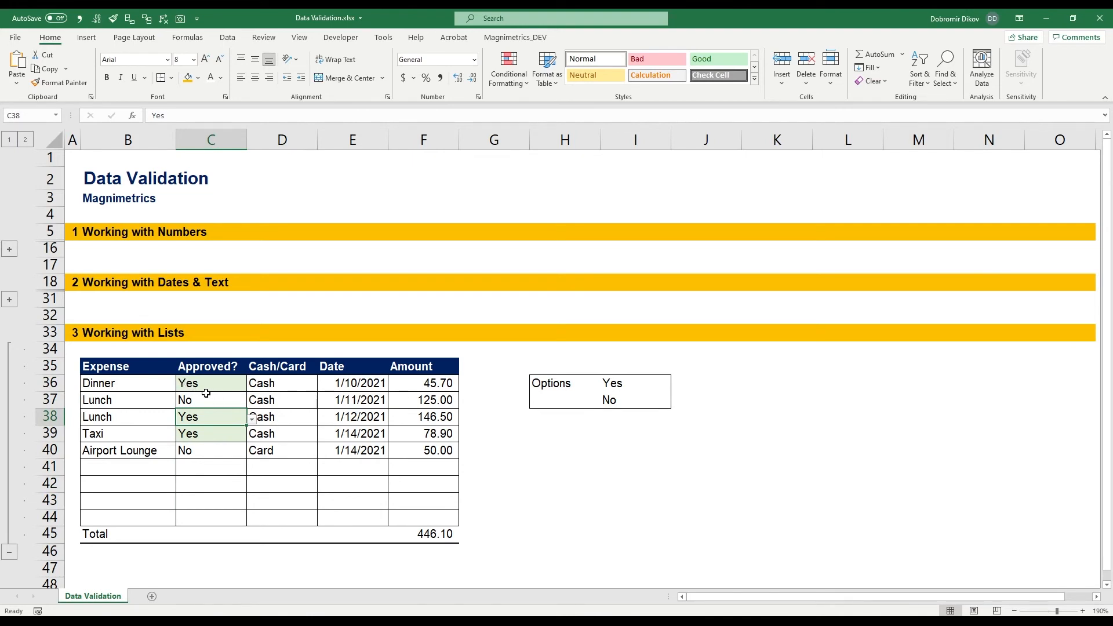
- Change the list validation source for C36:C44 to the directly entered values Yes,No
left_click_drag(201, 386, 209, 520)
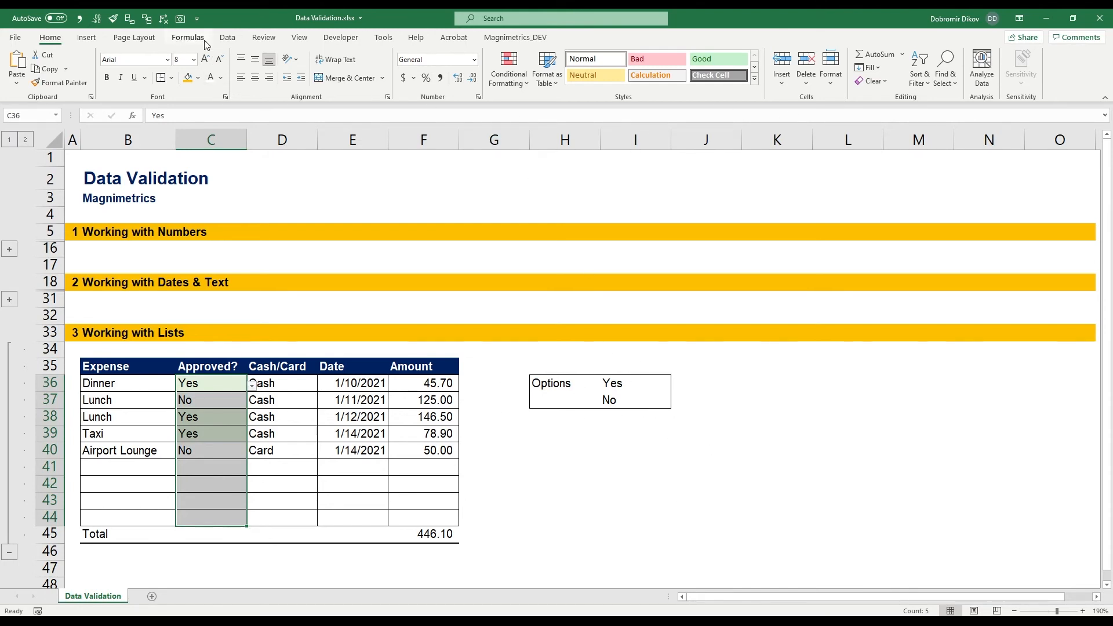
left_click(232, 39)
left_click(665, 74)
left_click_drag(735, 330, 684, 337)
type("Yes,No")
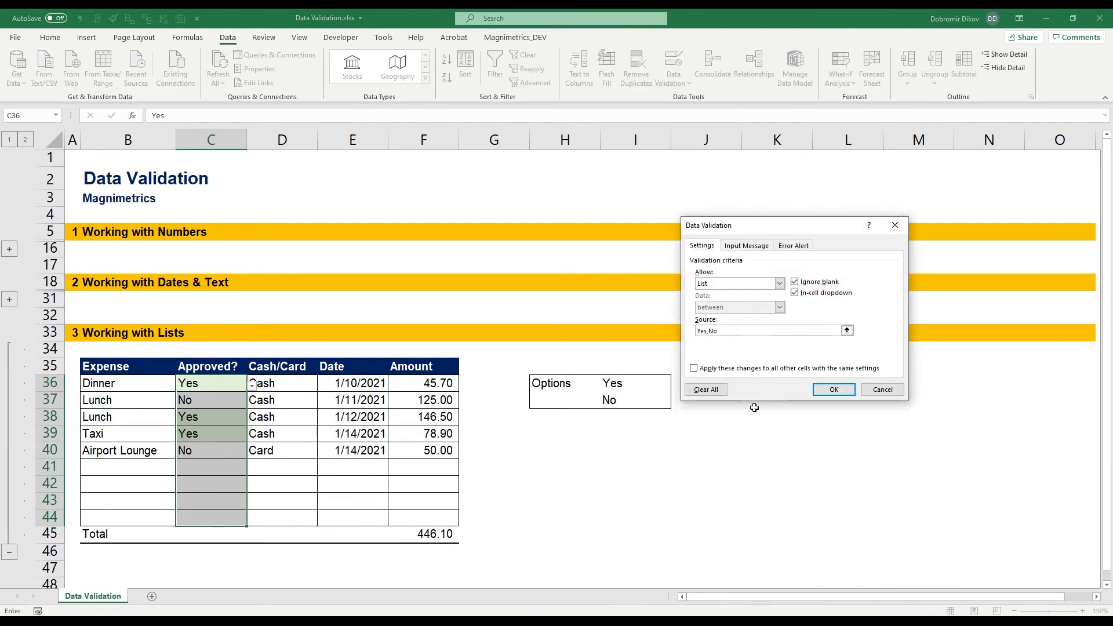
left_click(841, 389)
- Clear the contents of H36:J39, removing the Options label and its Yes and No entries
left_click(228, 413)
left_click(226, 394)
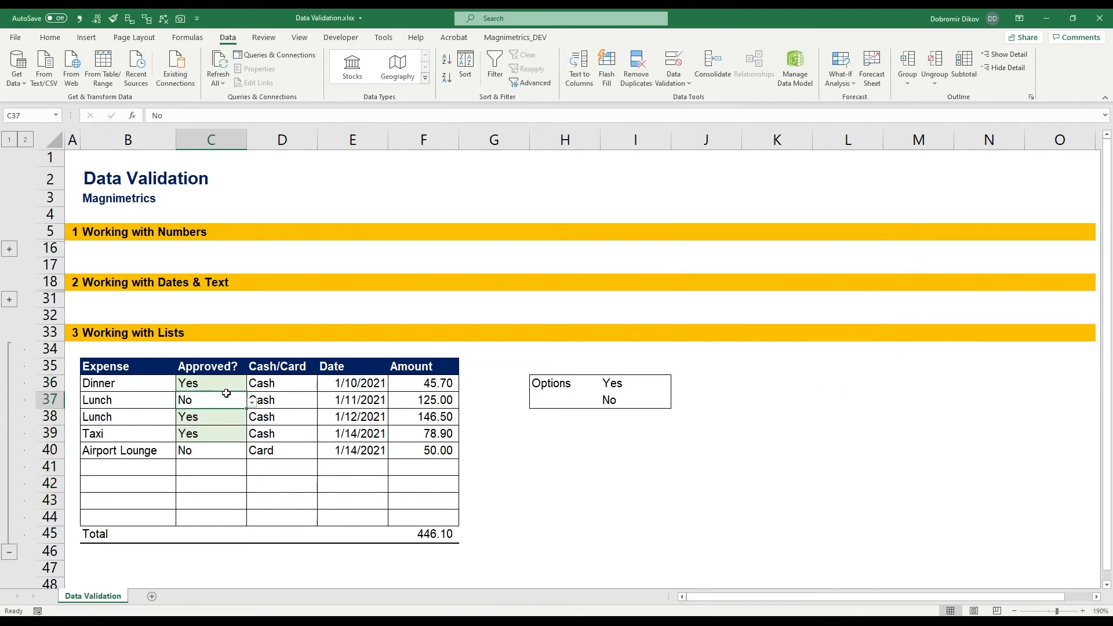
left_click_drag(577, 384, 718, 432)
key("Delete")
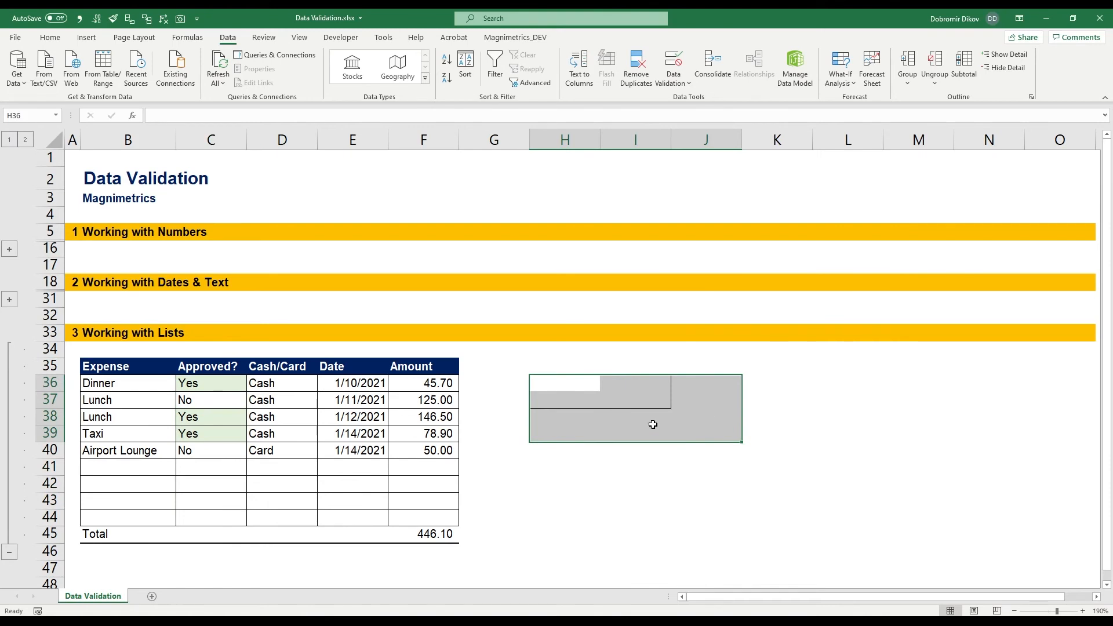
- Set Approved? to Yes for the first Lunch expense from the in-cell list, and open the list for Taxi
left_click(216, 397)
left_click(253, 400)
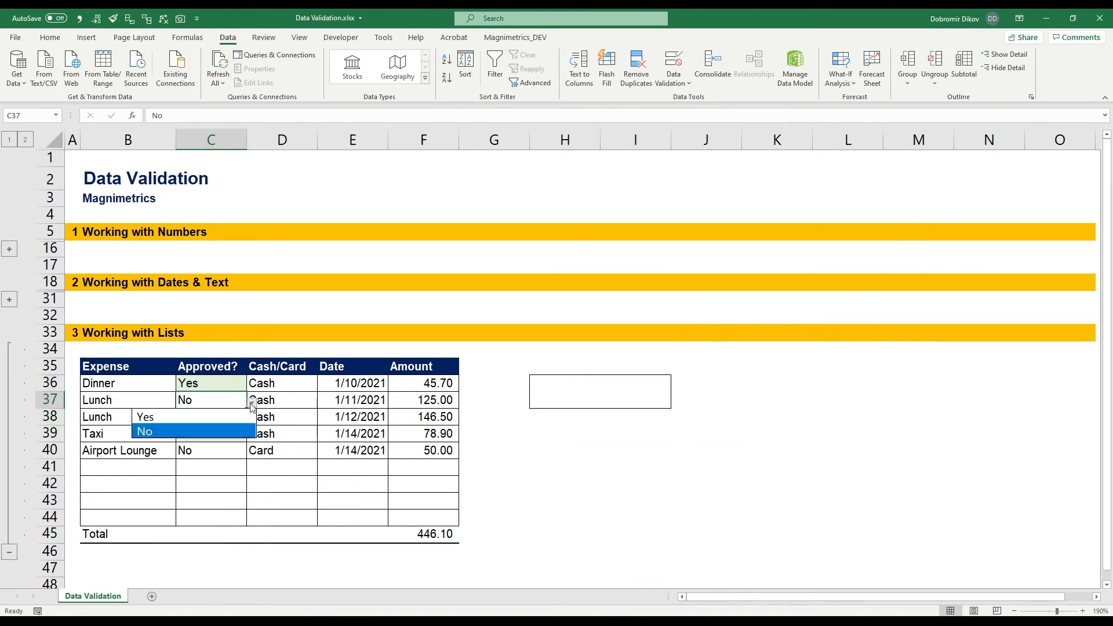
left_click(199, 415)
left_click(208, 428)
left_click(253, 434)
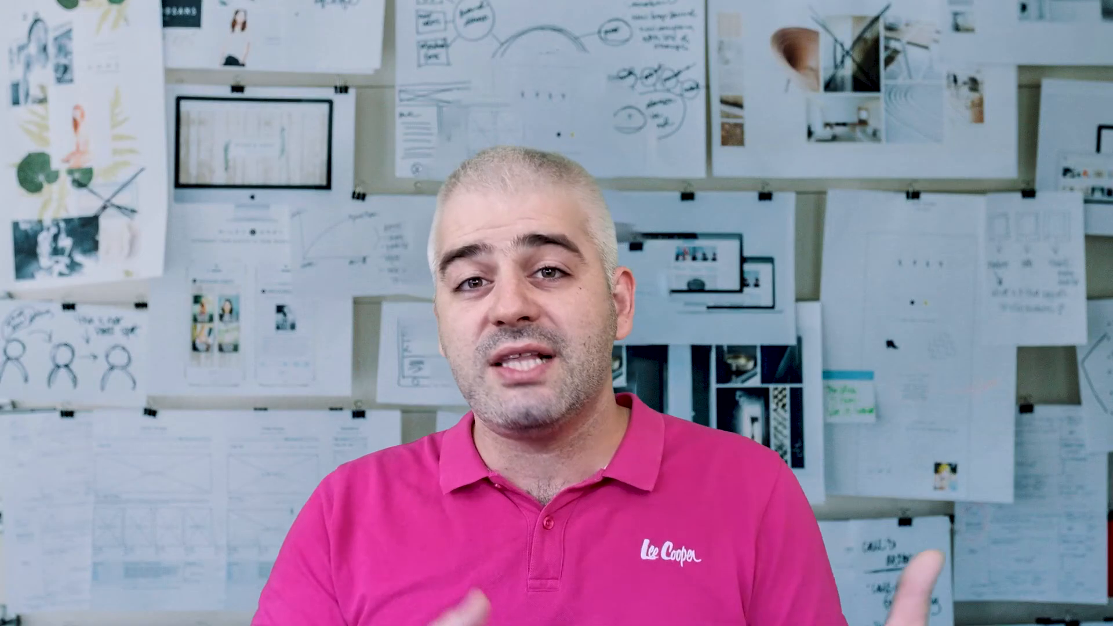